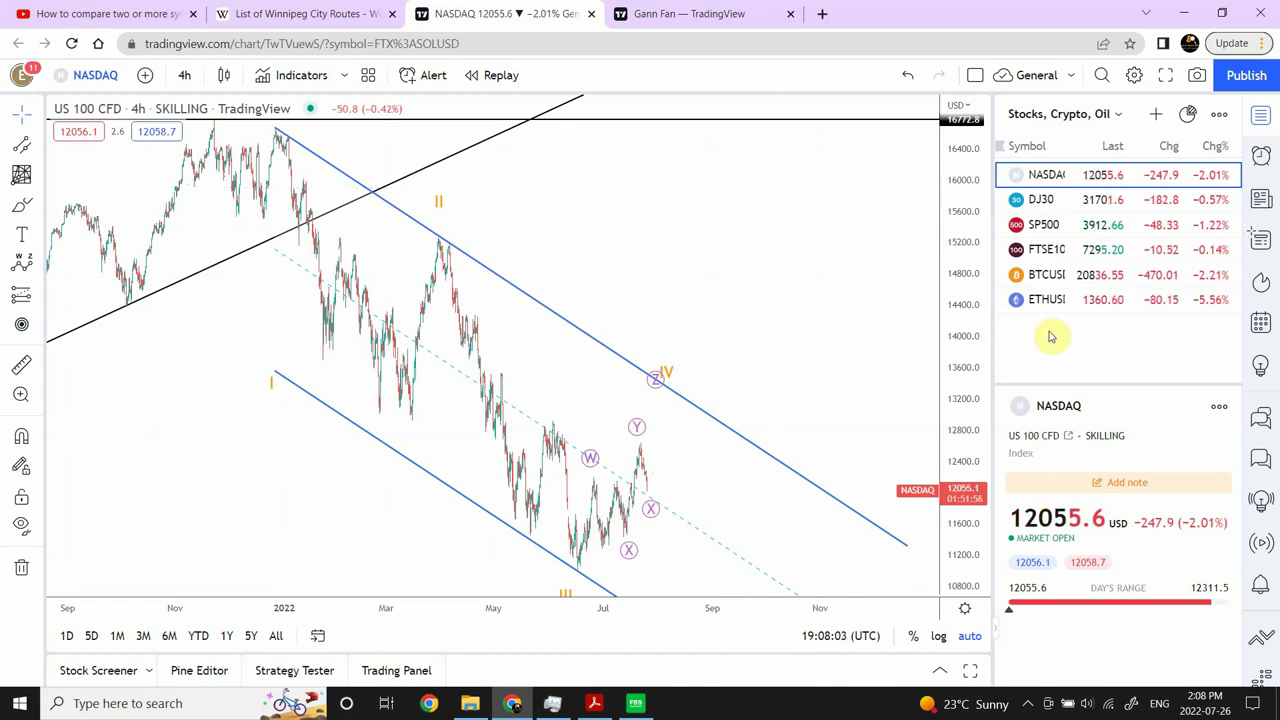
# Step: Search the available symbols for CRUDEOIL
pyautogui.click(97, 79)
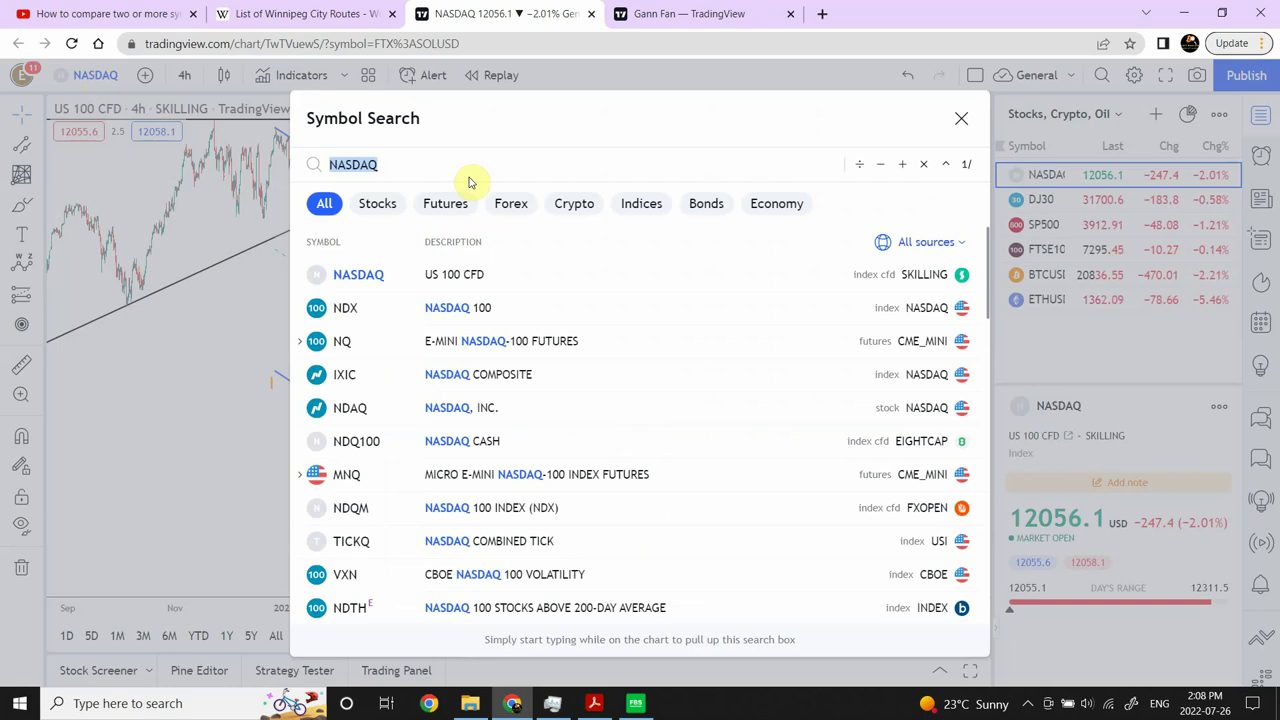
pyautogui.press('BackSpace')
pyautogui.write('CRUDEO')
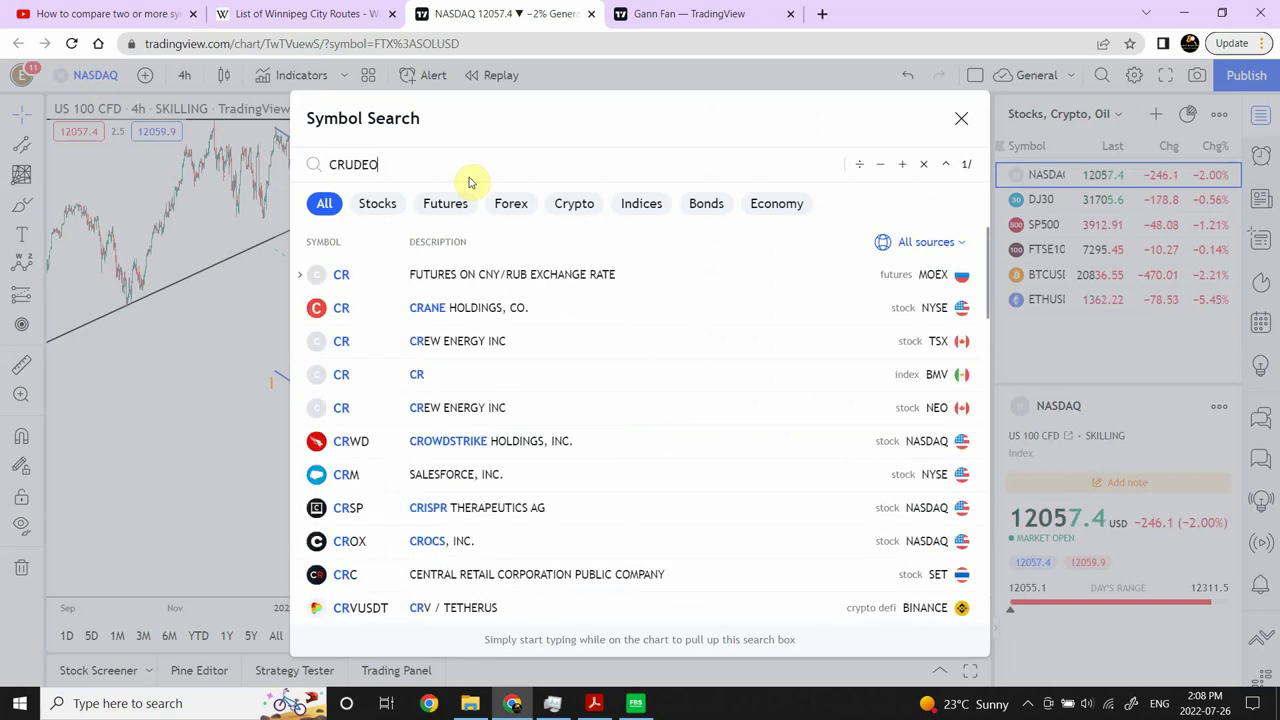
pyautogui.write('IL')
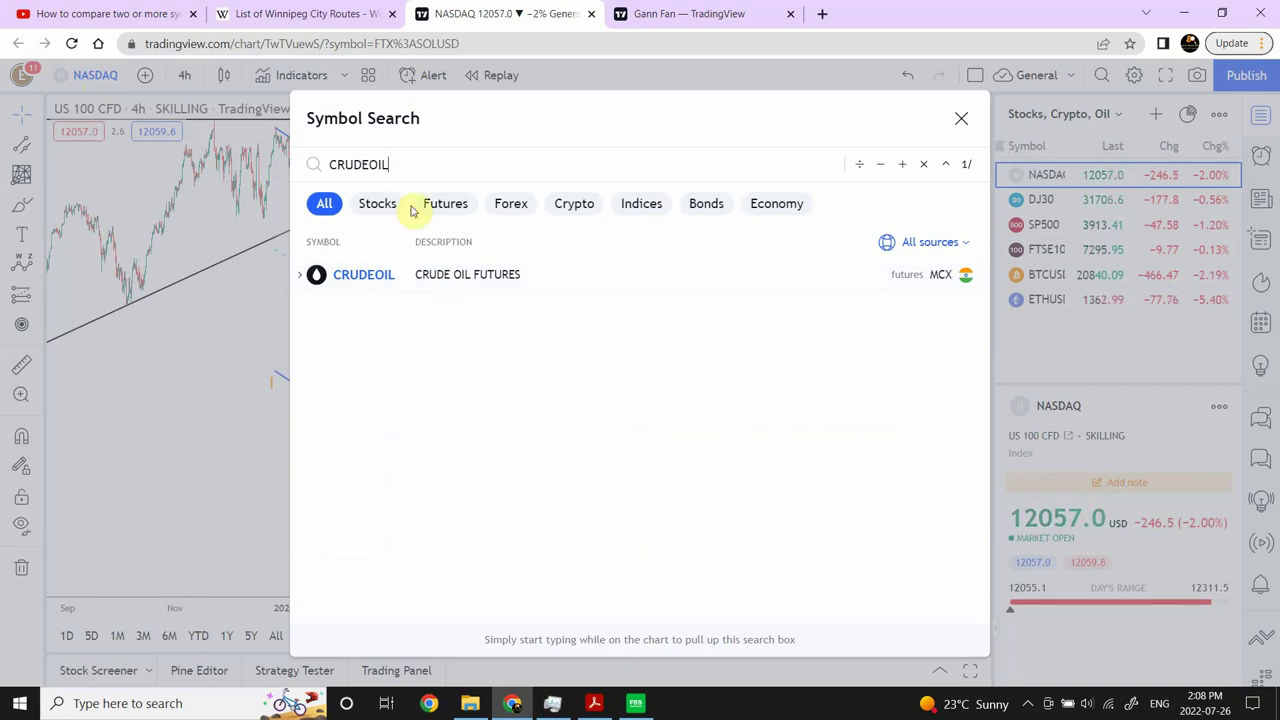
# Step: Refine the symbol search to CRUDEOI and load the OIL_CRUDE chart from Currency.com
pyautogui.press('BackSpace')
pyautogui.press('BackSpace')
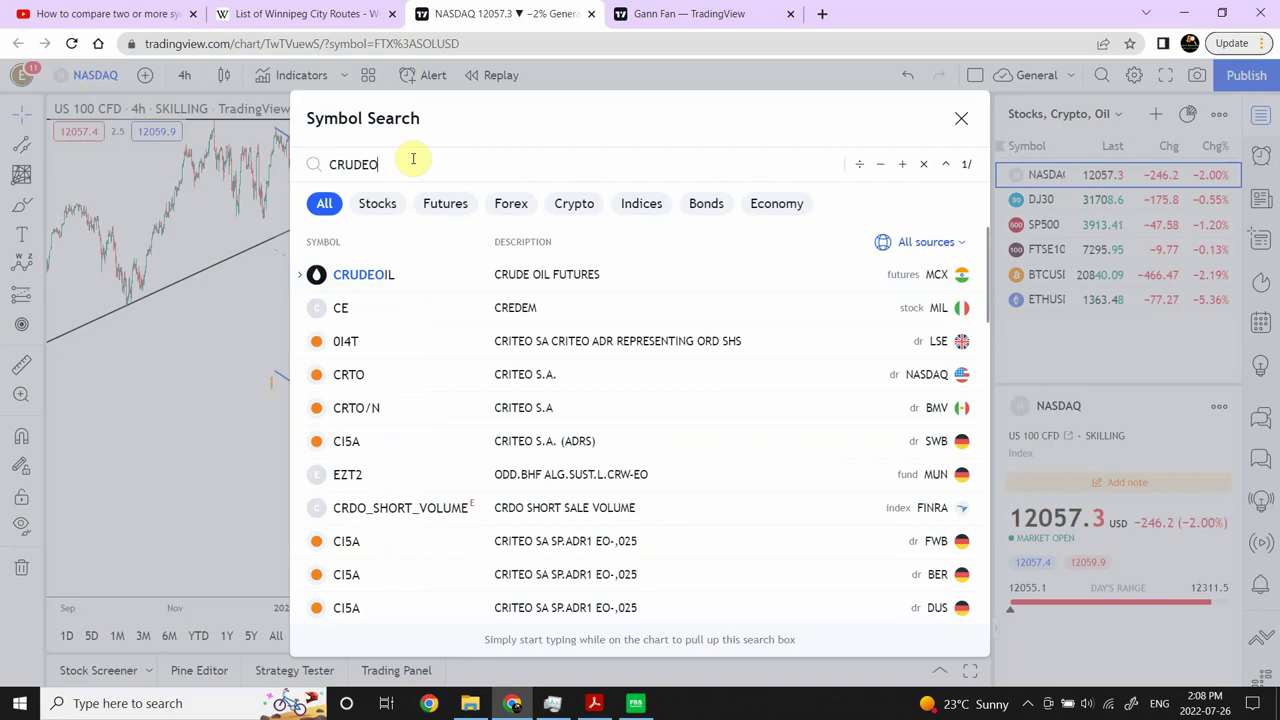
pyautogui.press('BackSpace')
pyautogui.press('BackSpace')
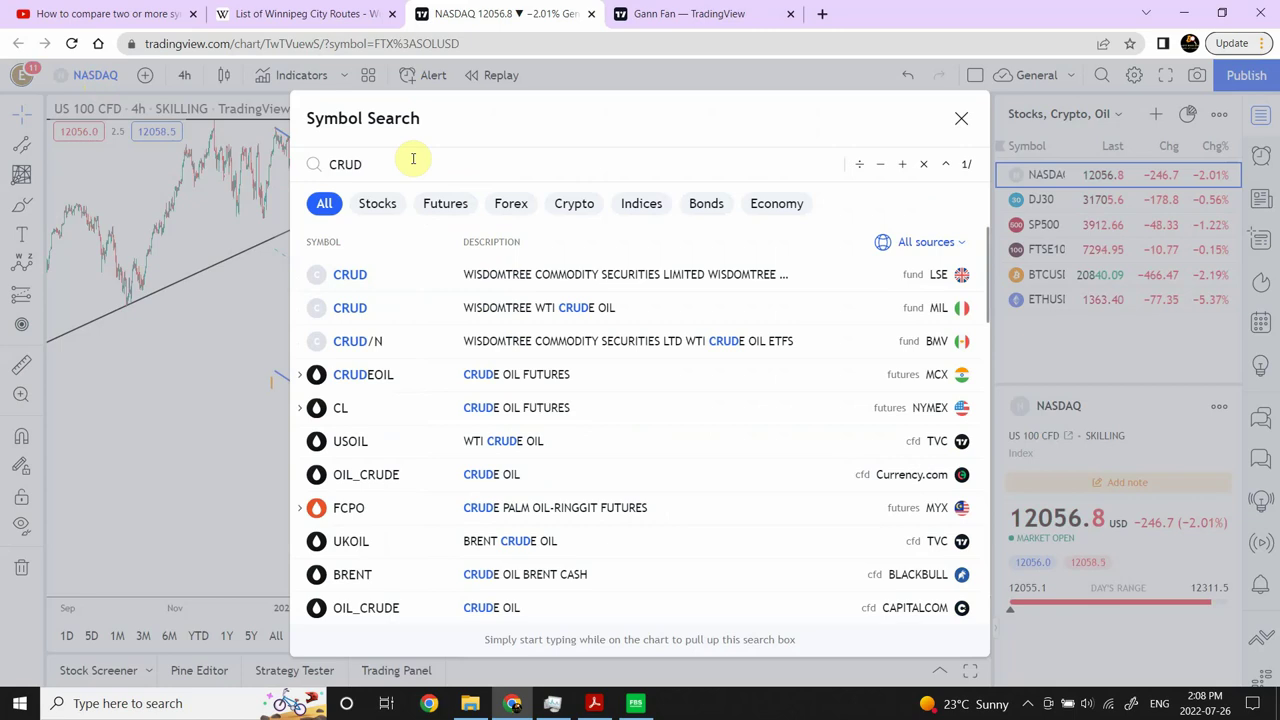
pyautogui.press('BackSpace')
pyautogui.press('BackSpace')
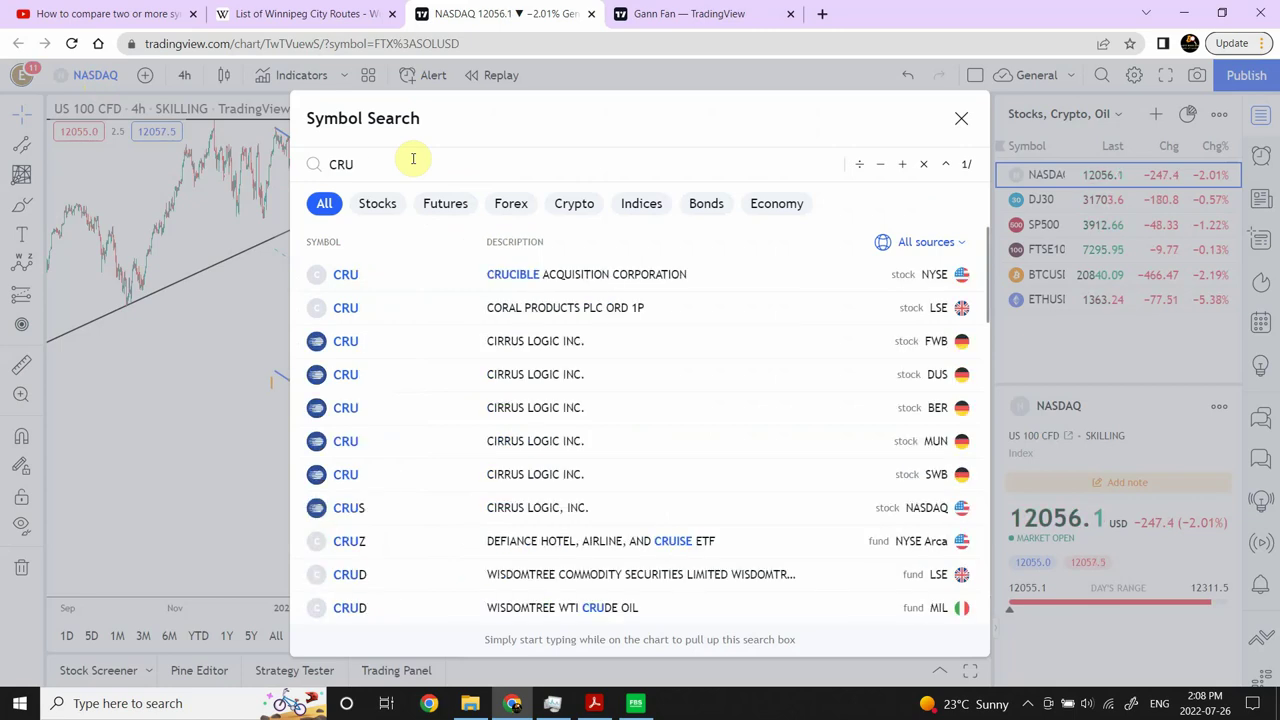
pyautogui.press('BackSpace')
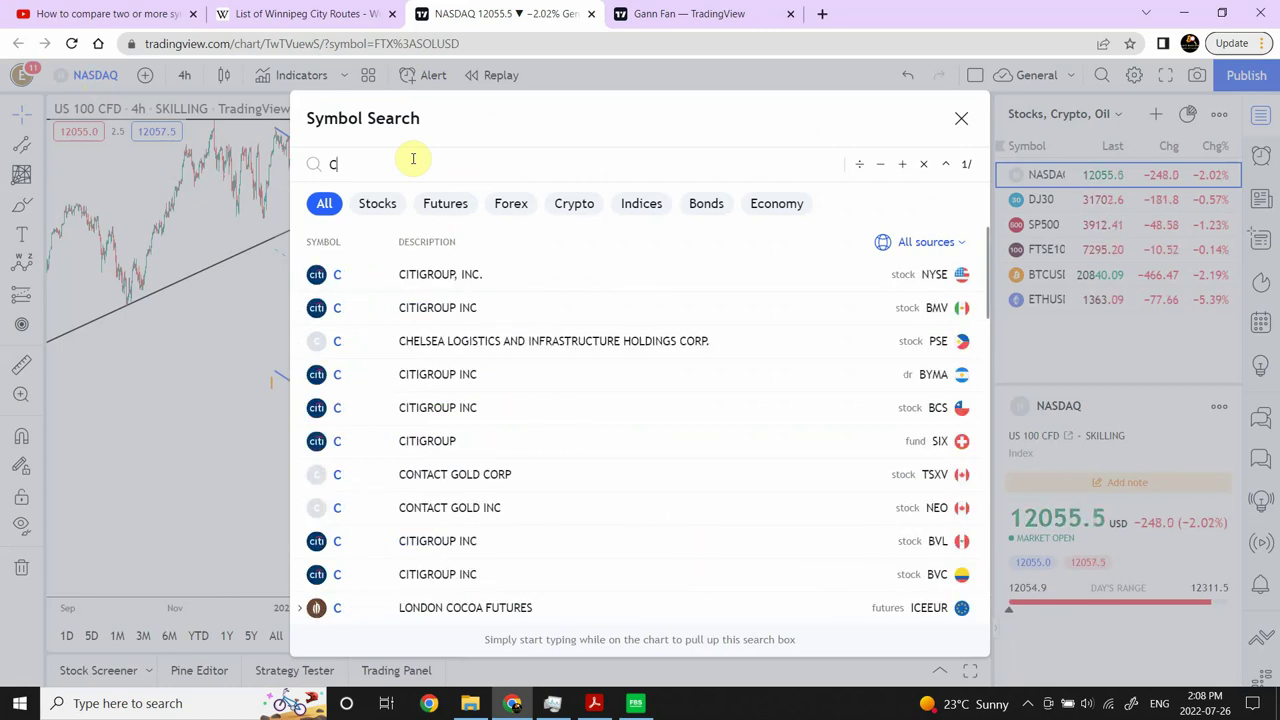
pyautogui.write('RUDE')
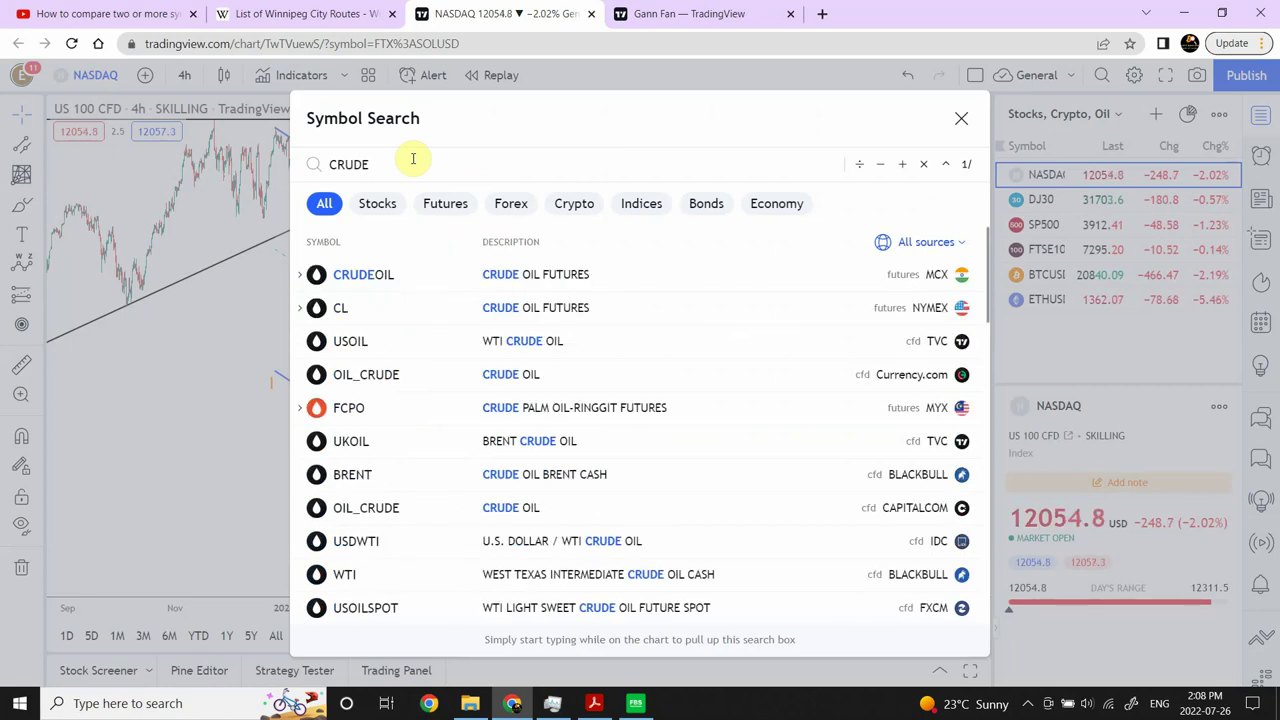
pyautogui.write('OI')
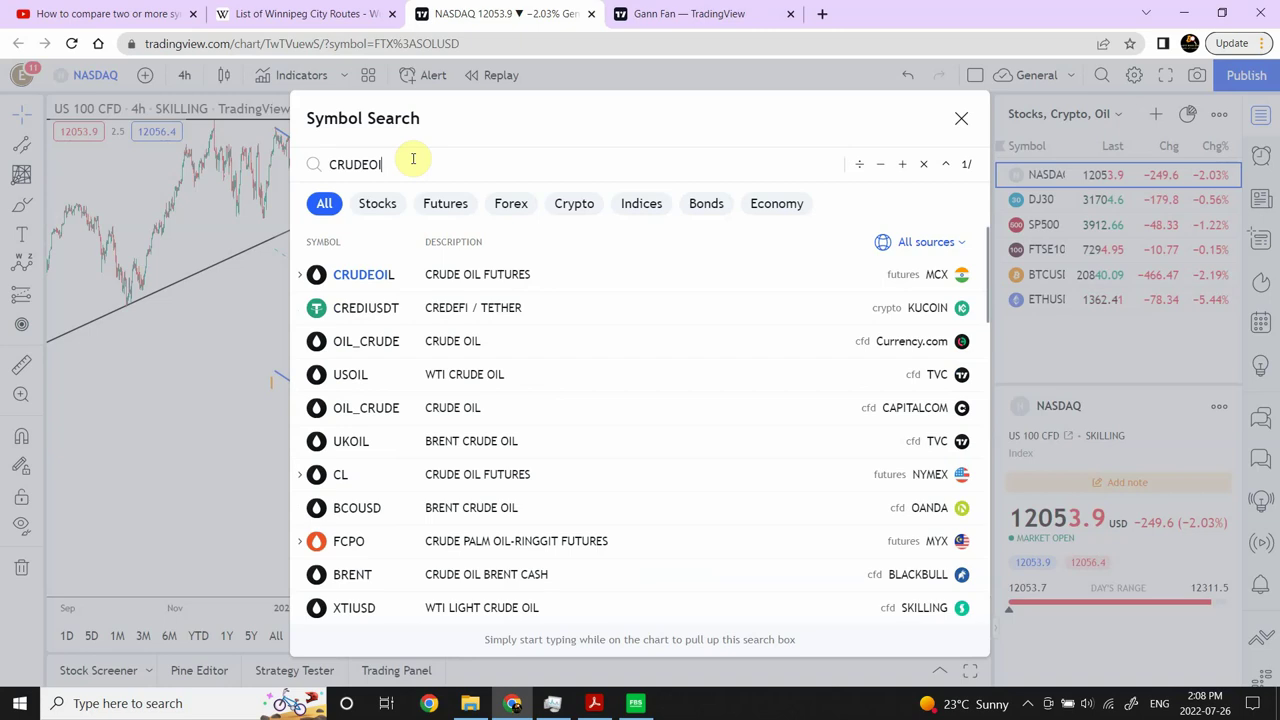
pyautogui.click(431, 350)
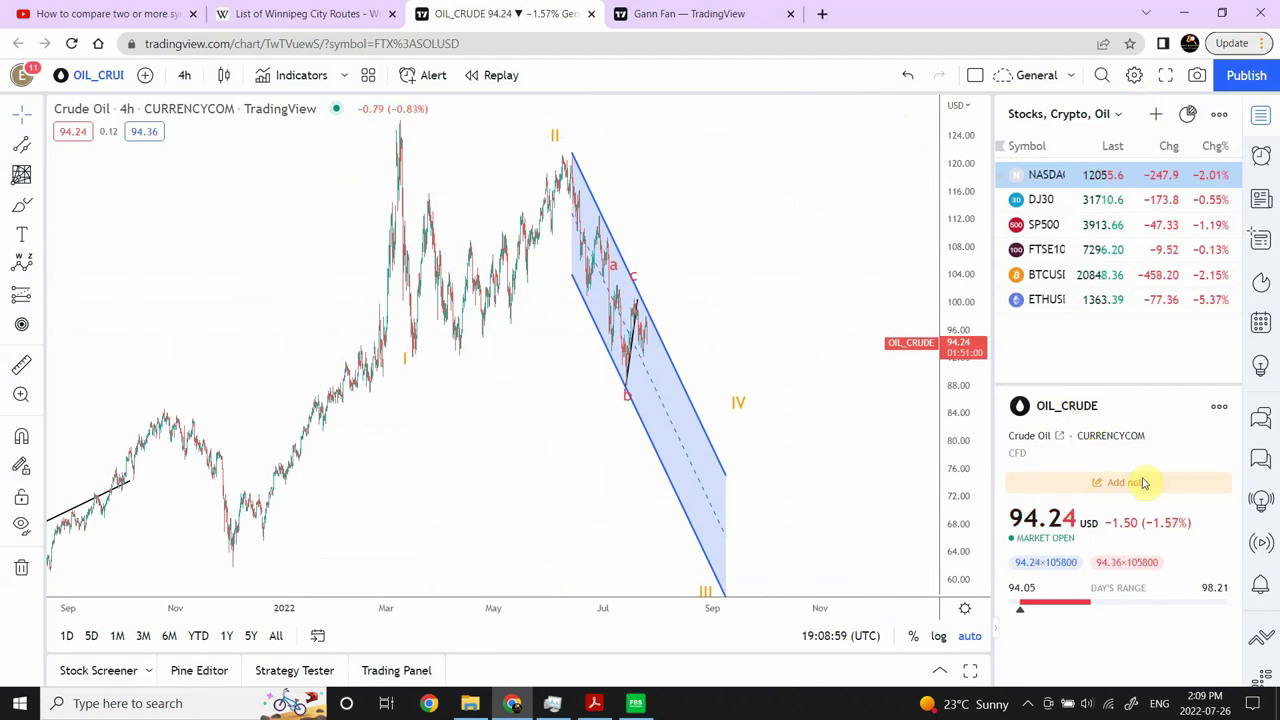
# Step: Add OIL_CRUDE to the "Stocks, Crypto, Oil" watchlist
pyautogui.click(1219, 406)
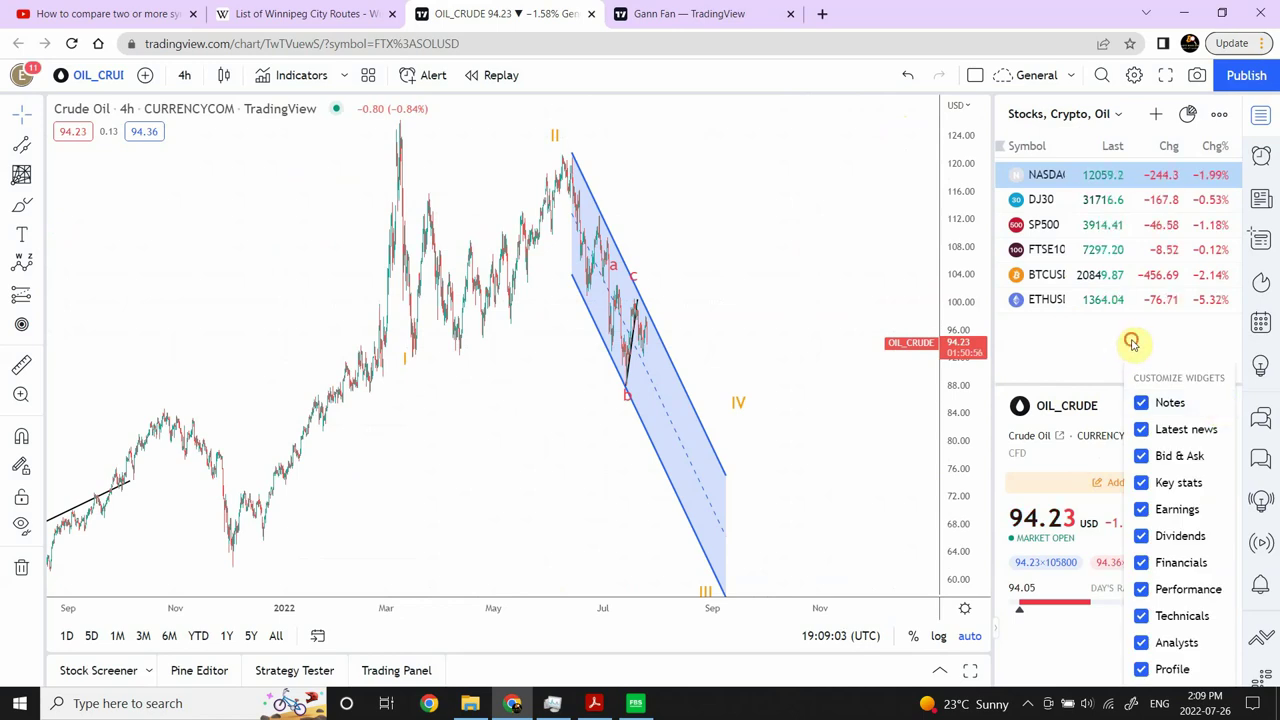
pyautogui.click(1129, 342)
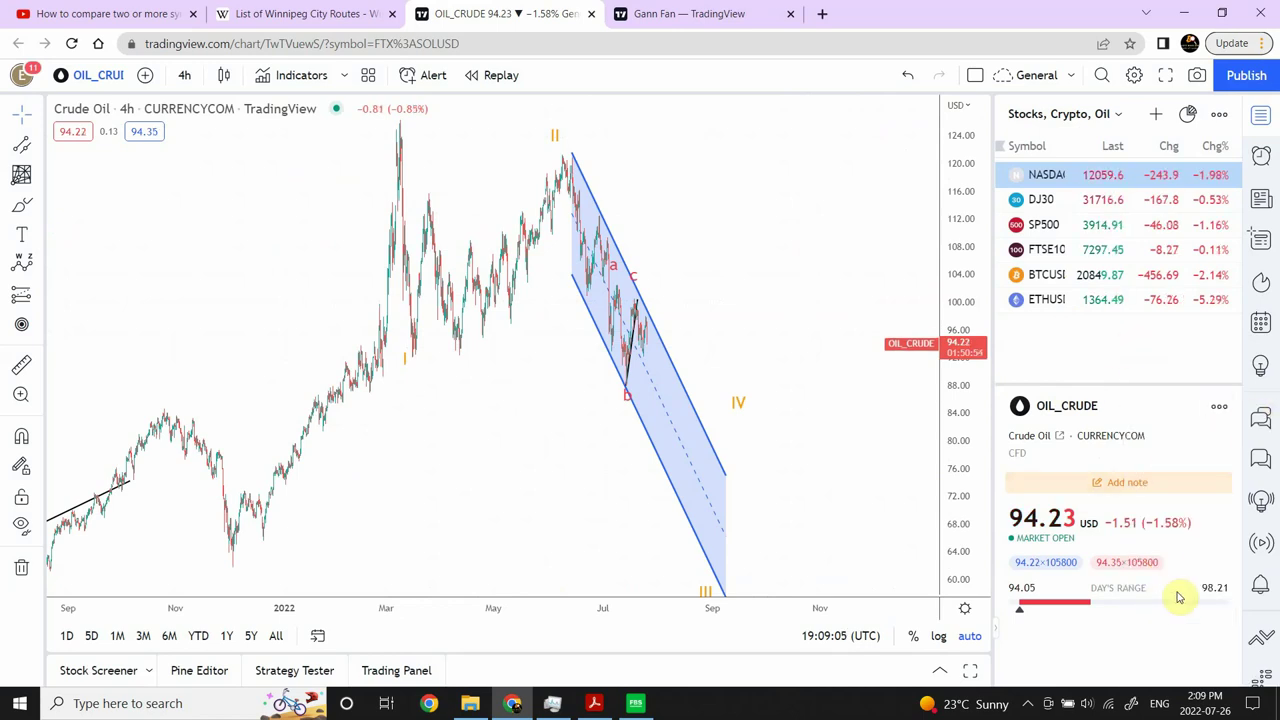
pyautogui.rightClick(766, 296)
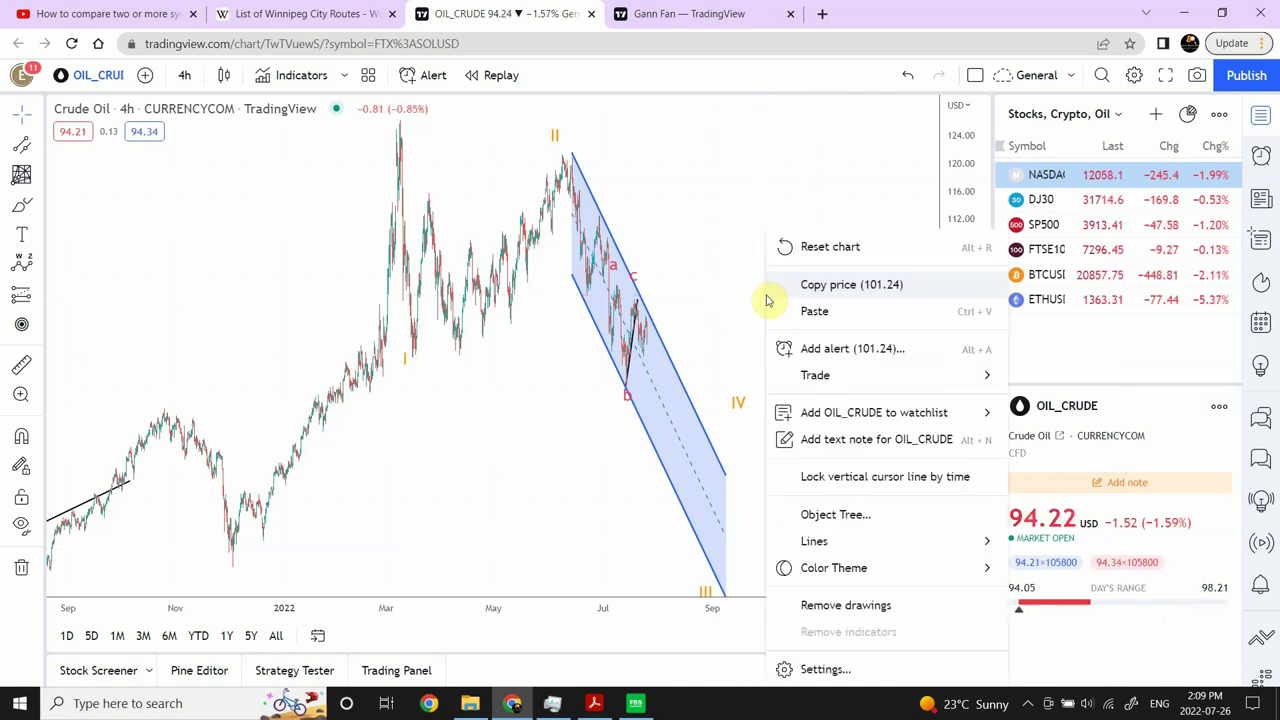
pyautogui.moveTo(835, 420)
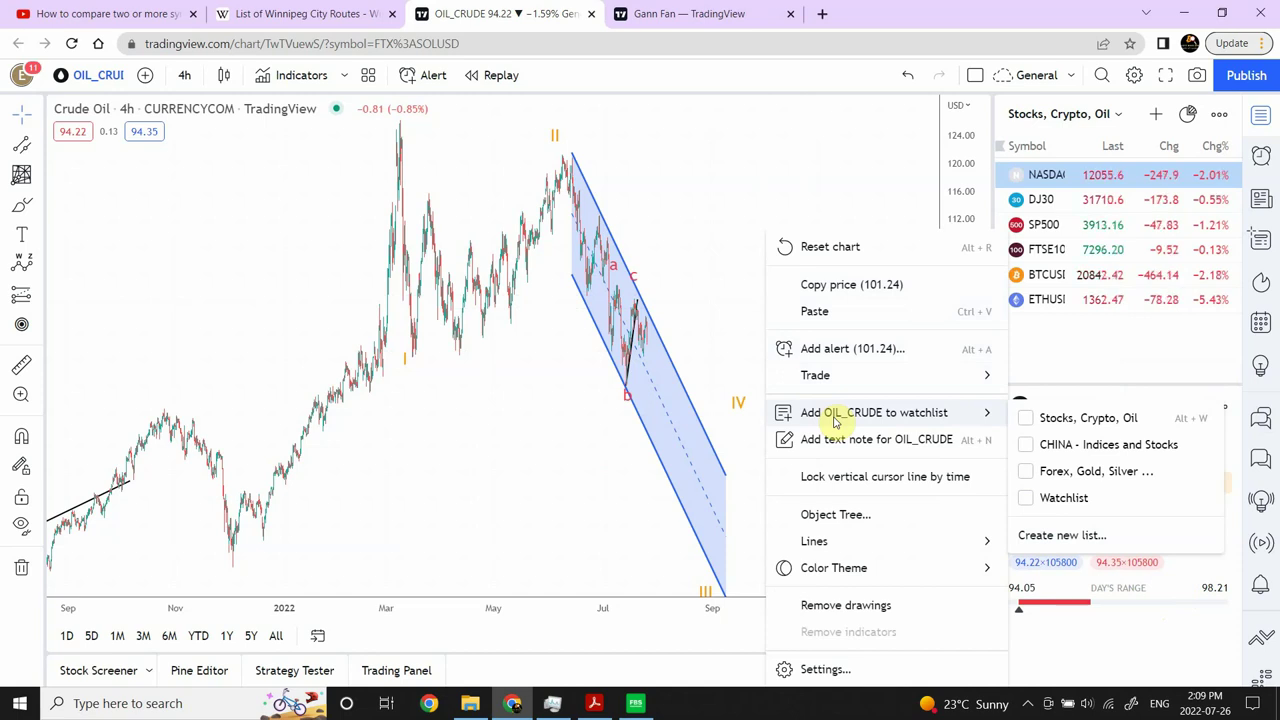
pyautogui.click(1028, 419)
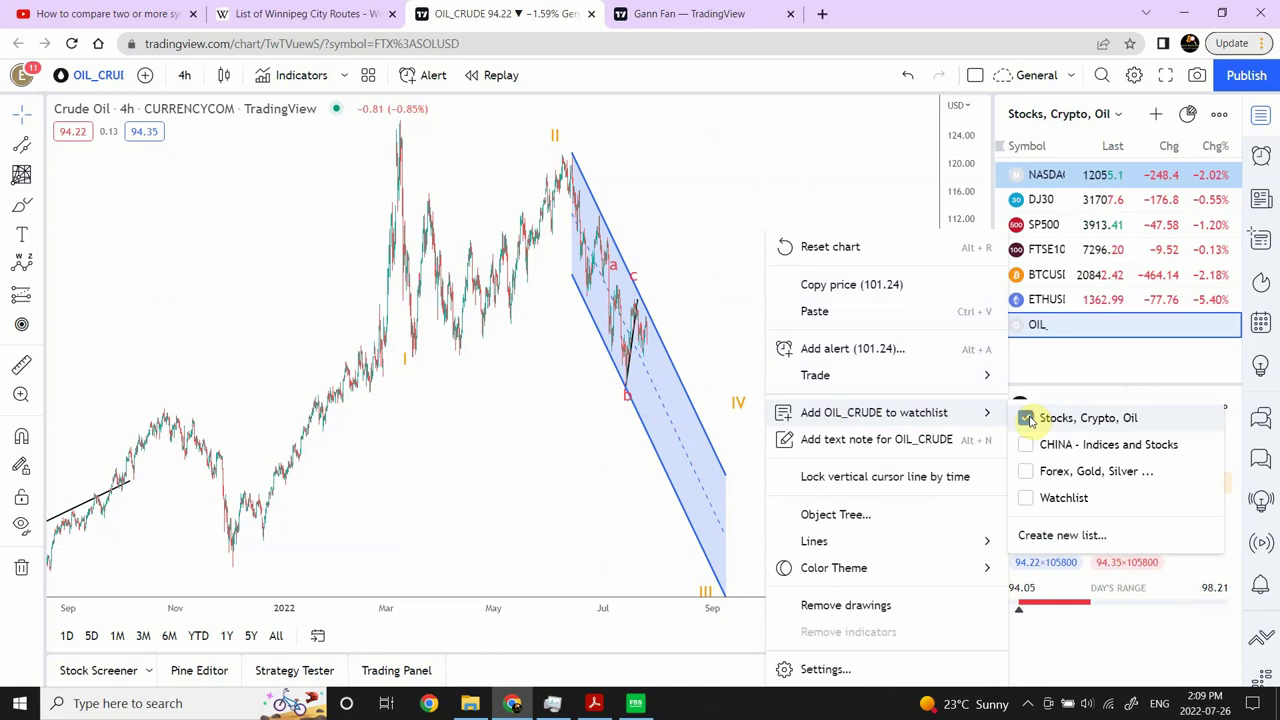
pyautogui.click(698, 163)
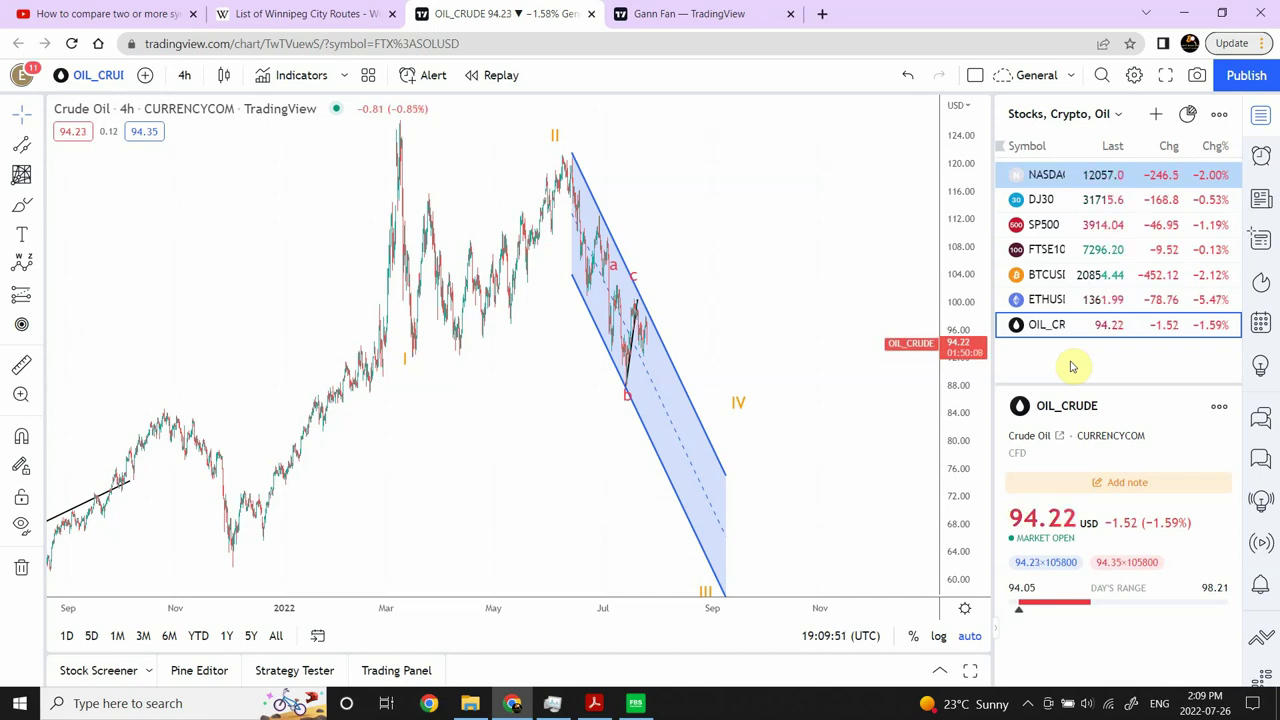
# Step: Load the NASDAQ chart from the watchlist and set its interval to 1 day
pyautogui.click(1043, 174)
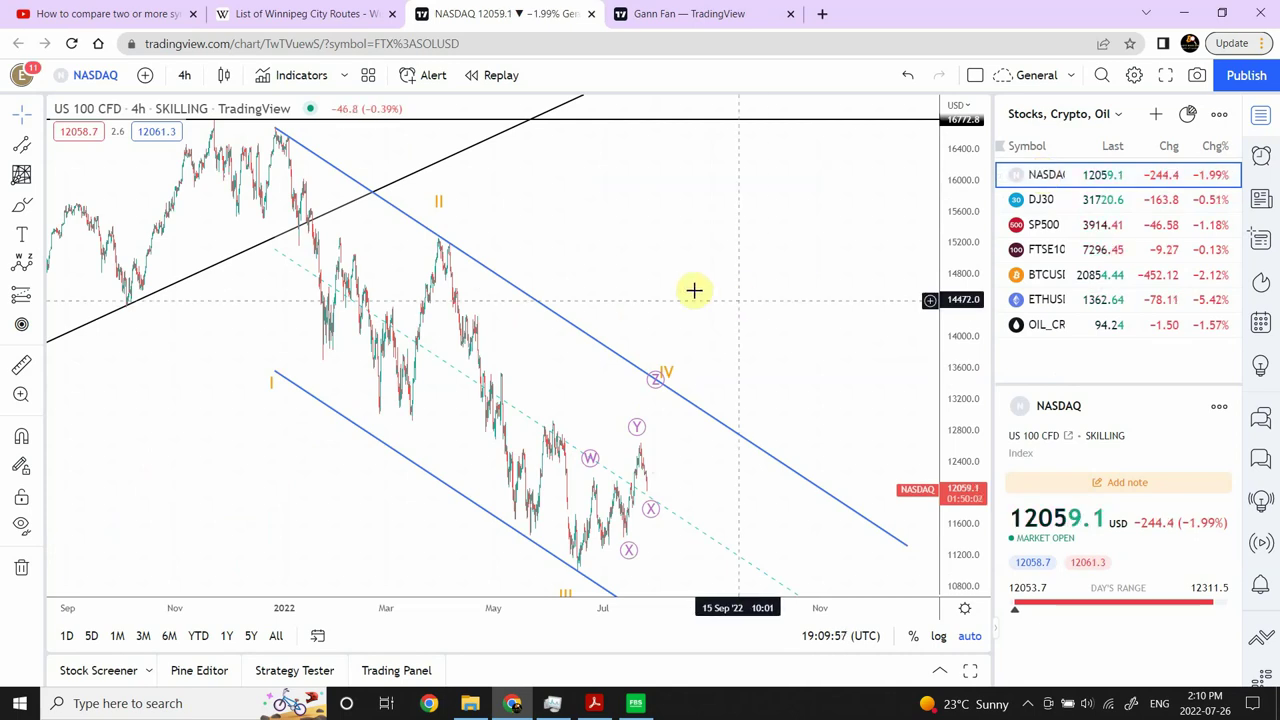
pyautogui.moveTo(408, 551)
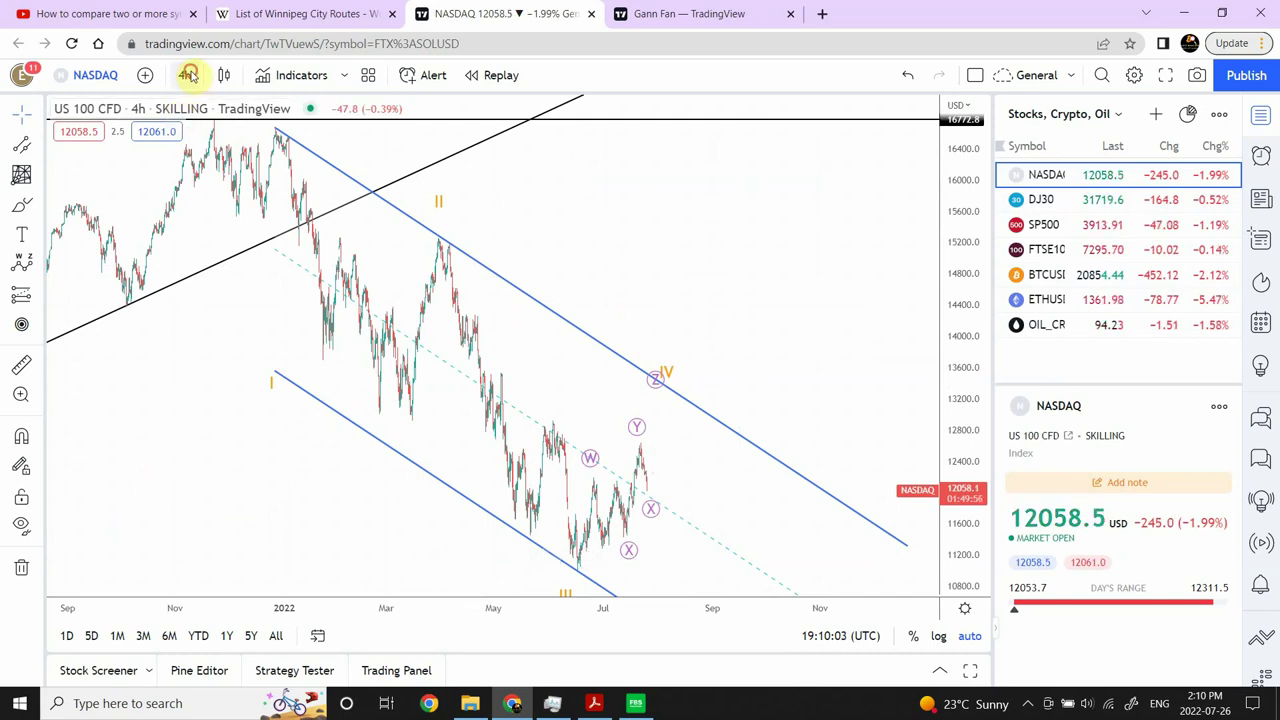
pyautogui.click(186, 75)
pyautogui.click(232, 596)
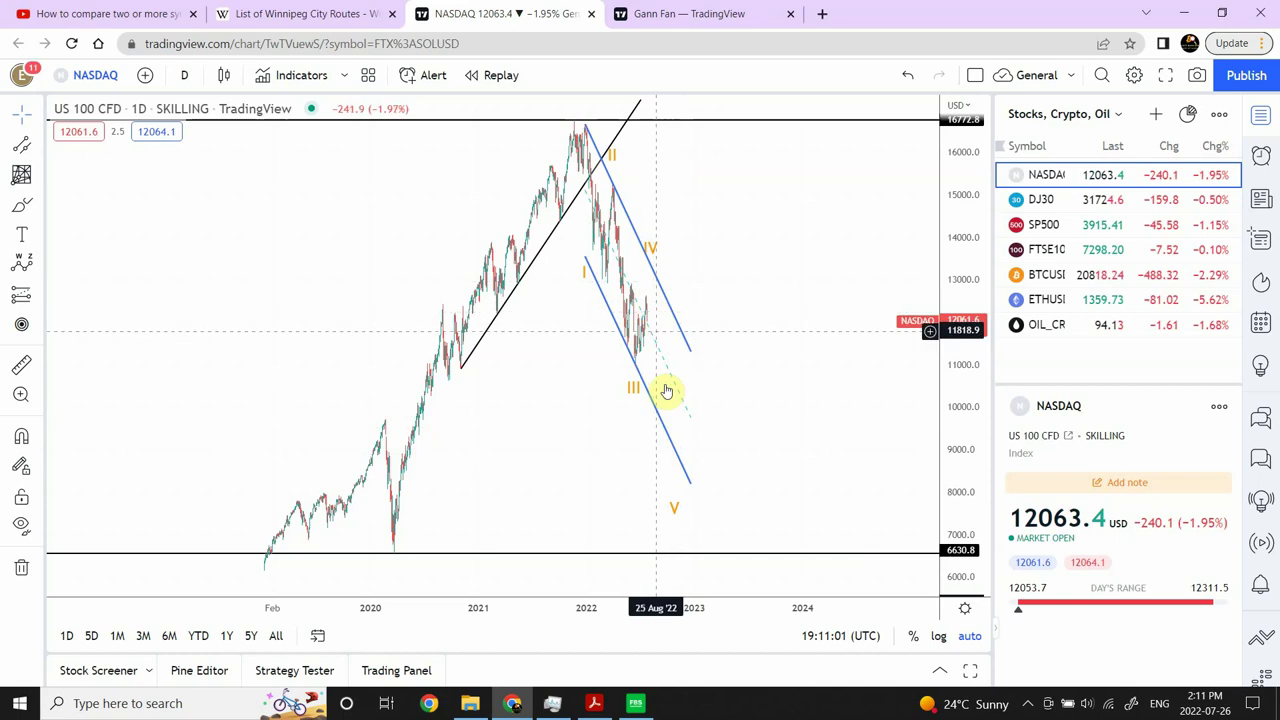
# Step: Examine the descending channel and the Elliott wave labels I to V on the daily NASDAQ chart
pyautogui.click(673, 448)
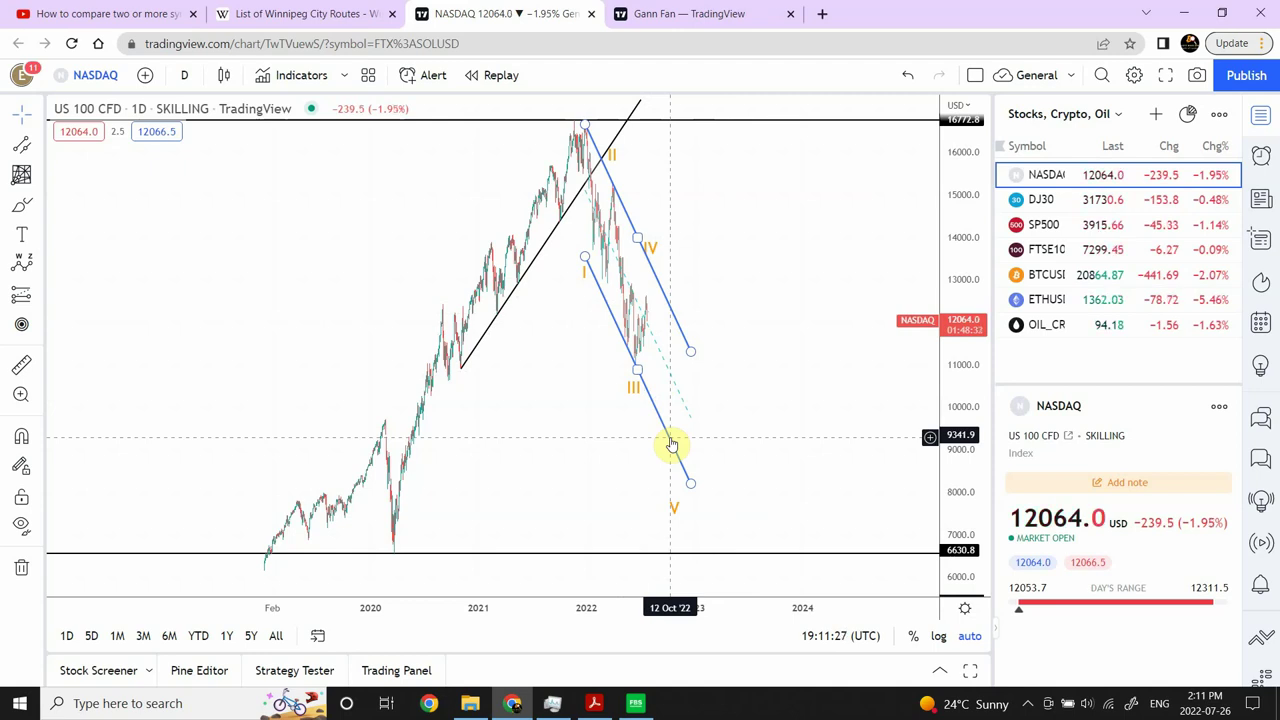
pyautogui.click(745, 263)
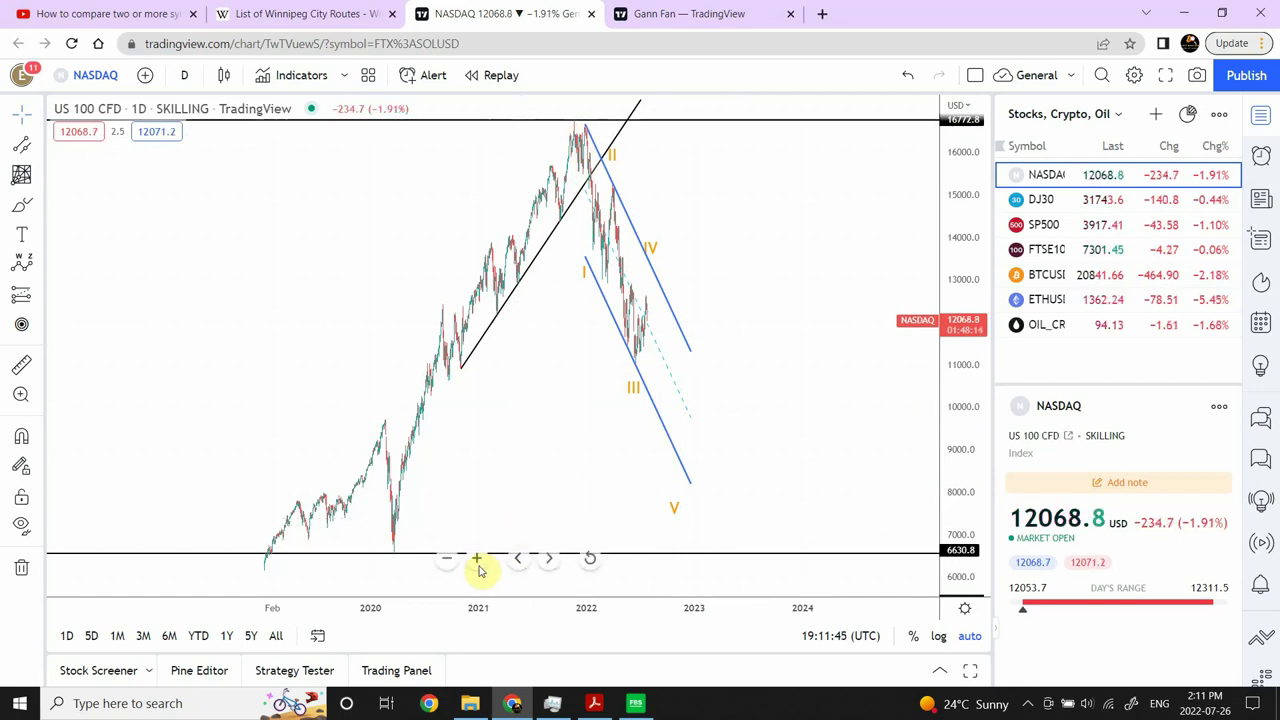
pyautogui.click(477, 558)
pyautogui.moveTo(583, 243); pyautogui.dragTo(854, 223)
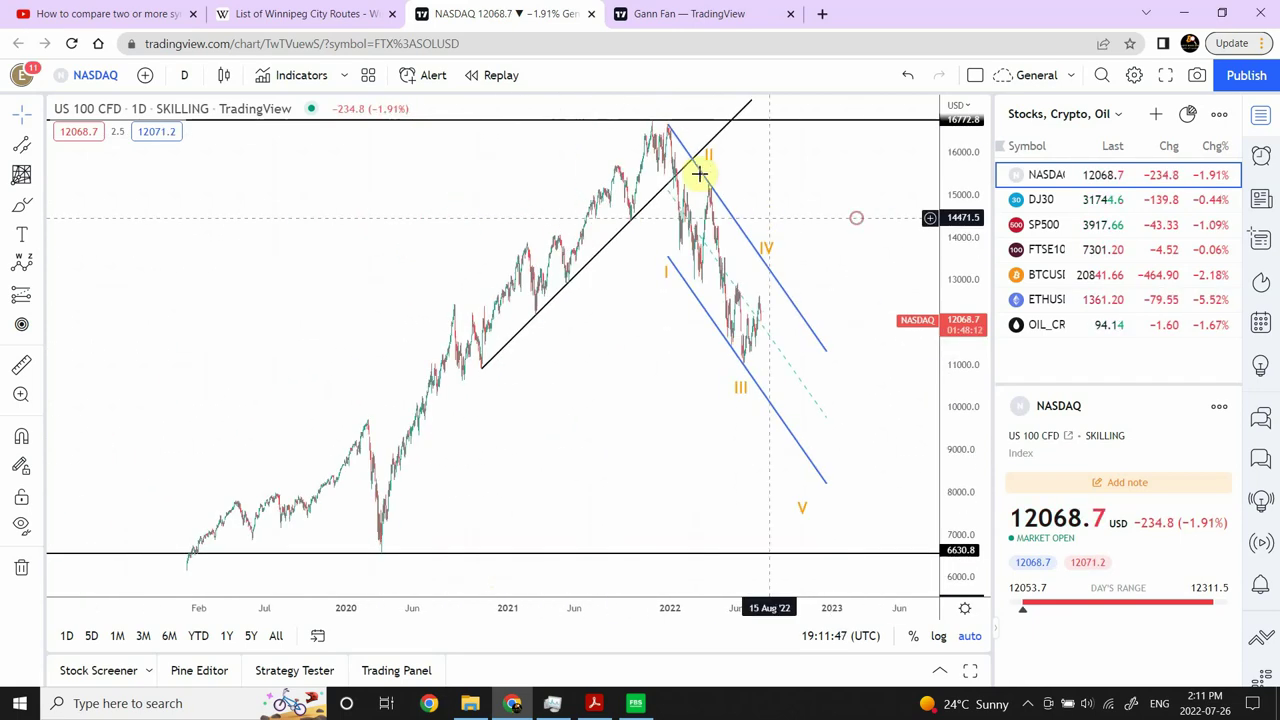
pyautogui.moveTo(699, 174)
pyautogui.mouseDown()
pyautogui.moveTo(663, 149)
pyautogui.moveTo(671, 263)
pyautogui.moveTo(709, 171)
pyautogui.moveTo(678, 254)
pyautogui.moveTo(666, 146)
pyautogui.moveTo(648, 110)
pyautogui.moveTo(645, 133)
pyautogui.mouseUp()
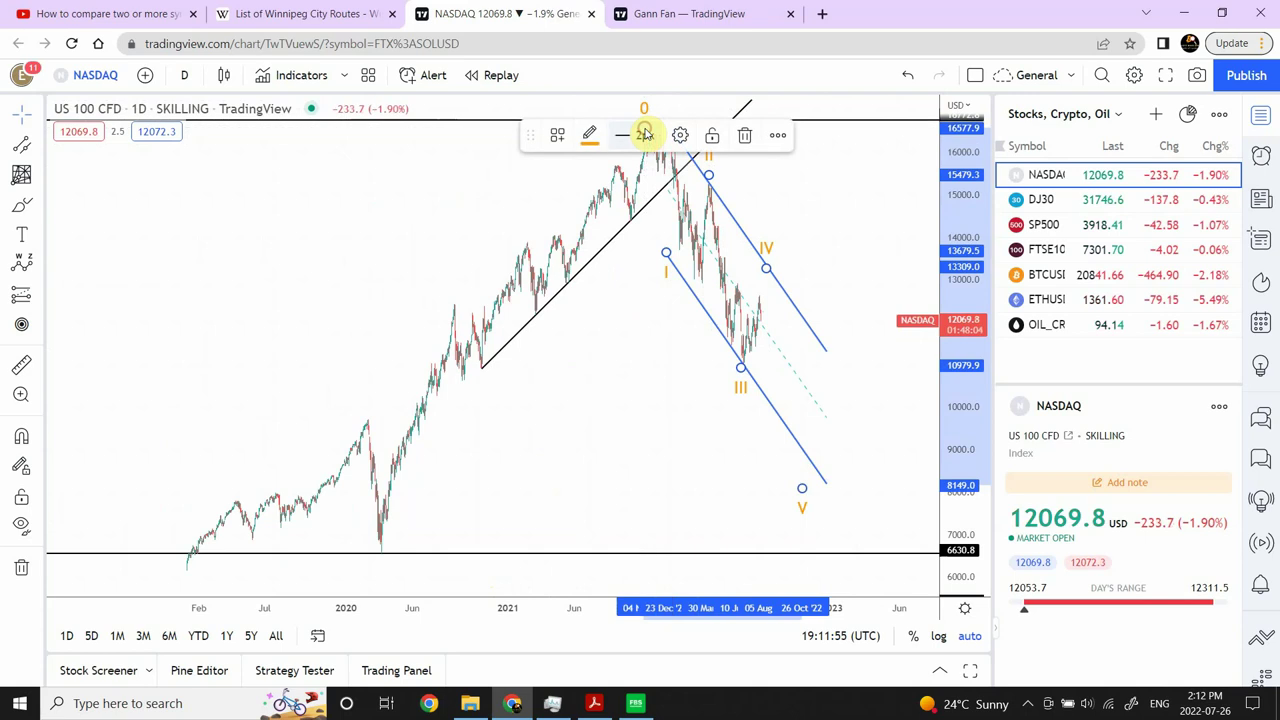
pyautogui.click(801, 208)
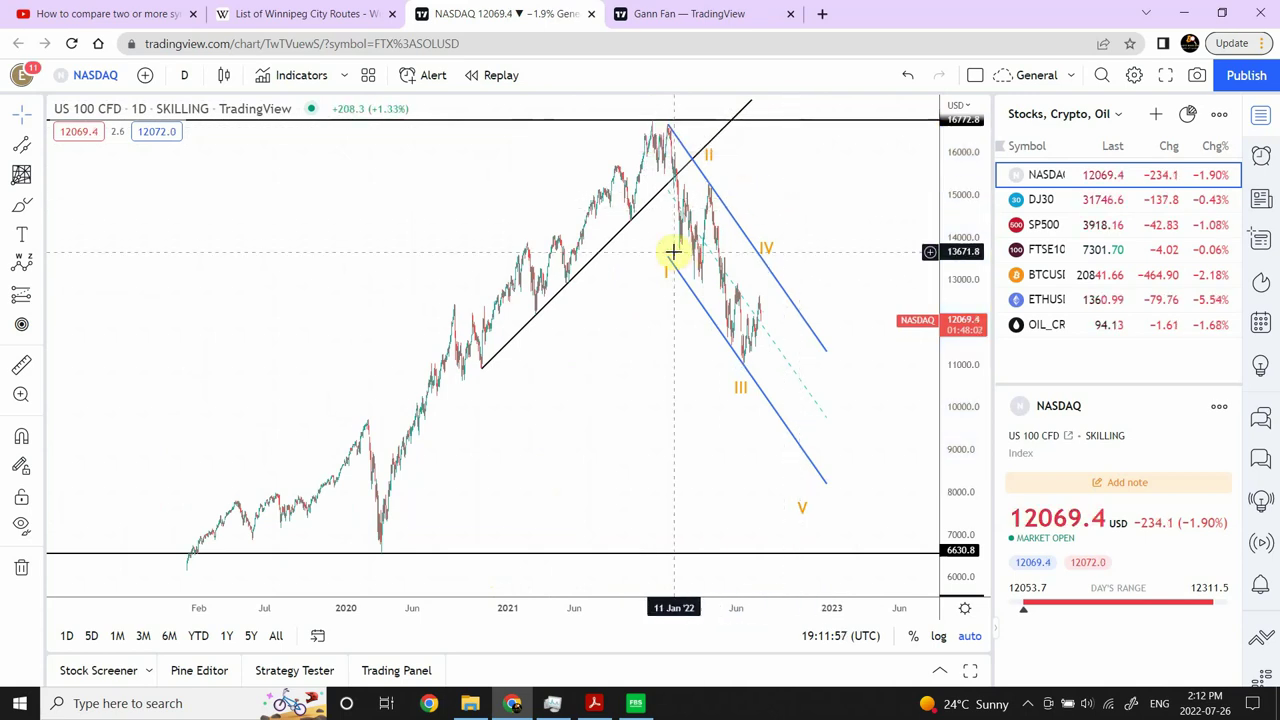
pyautogui.click(710, 189)
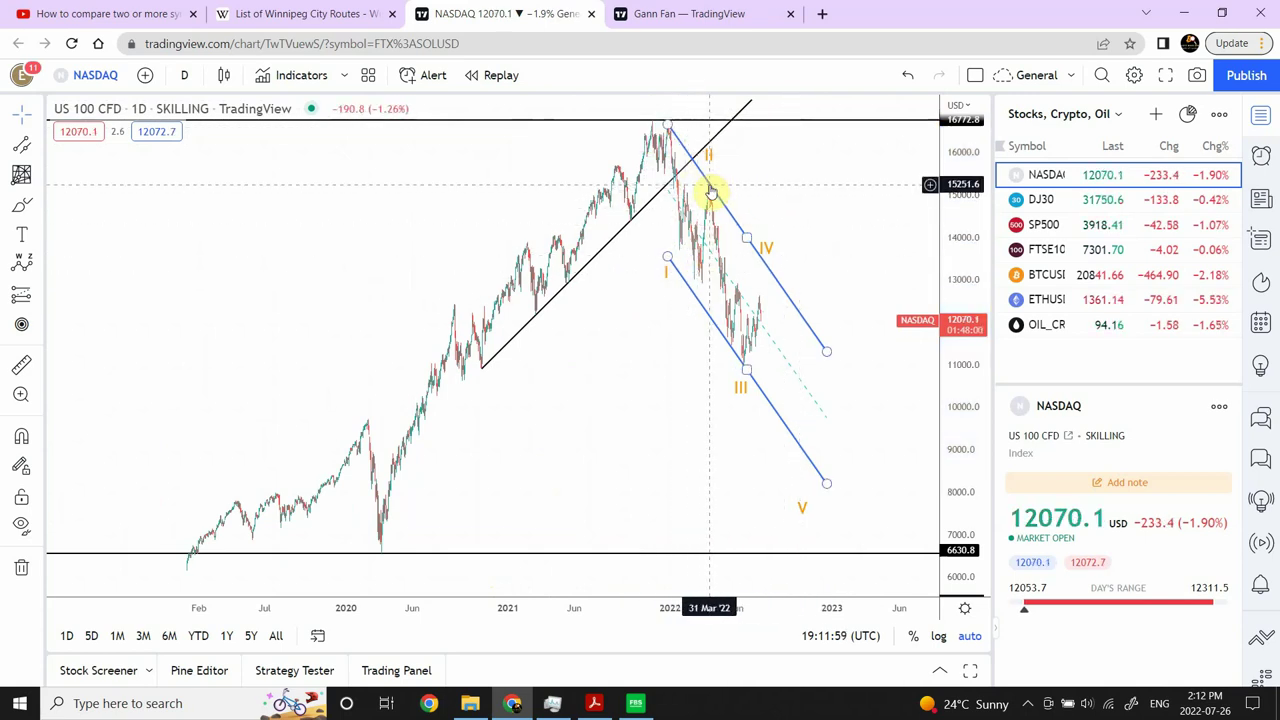
pyautogui.click(740, 366)
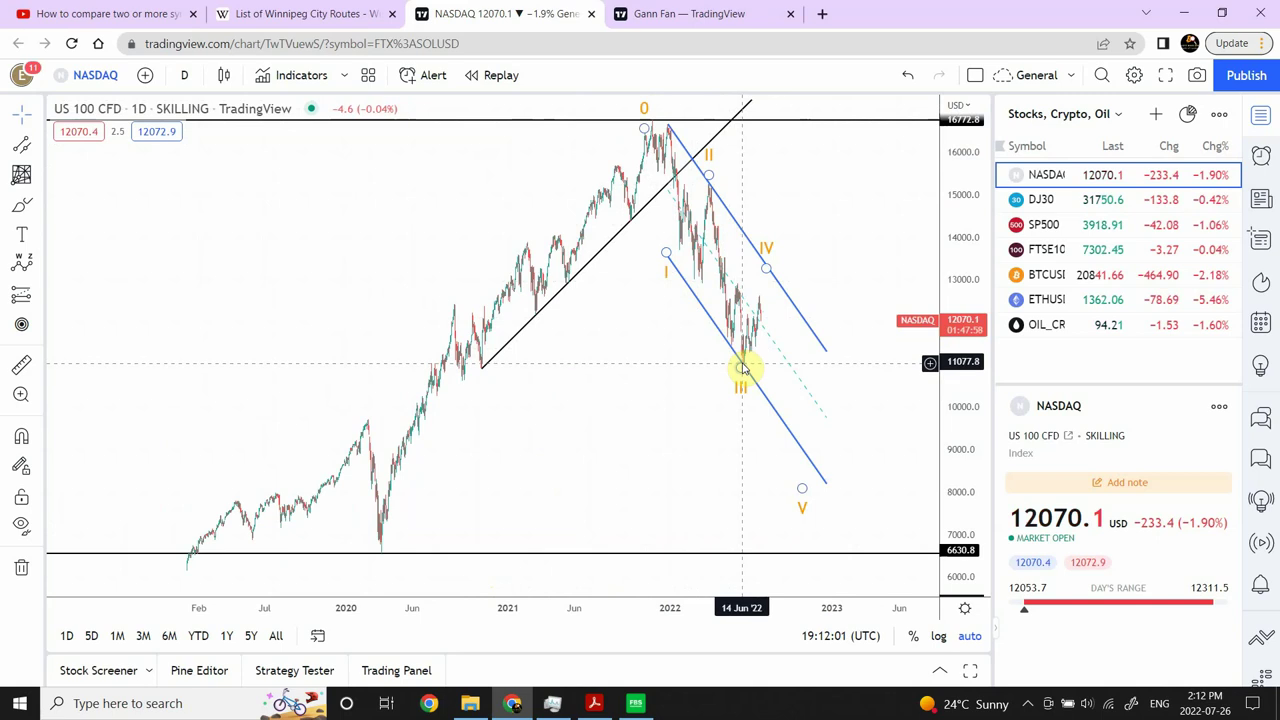
pyautogui.click(767, 297)
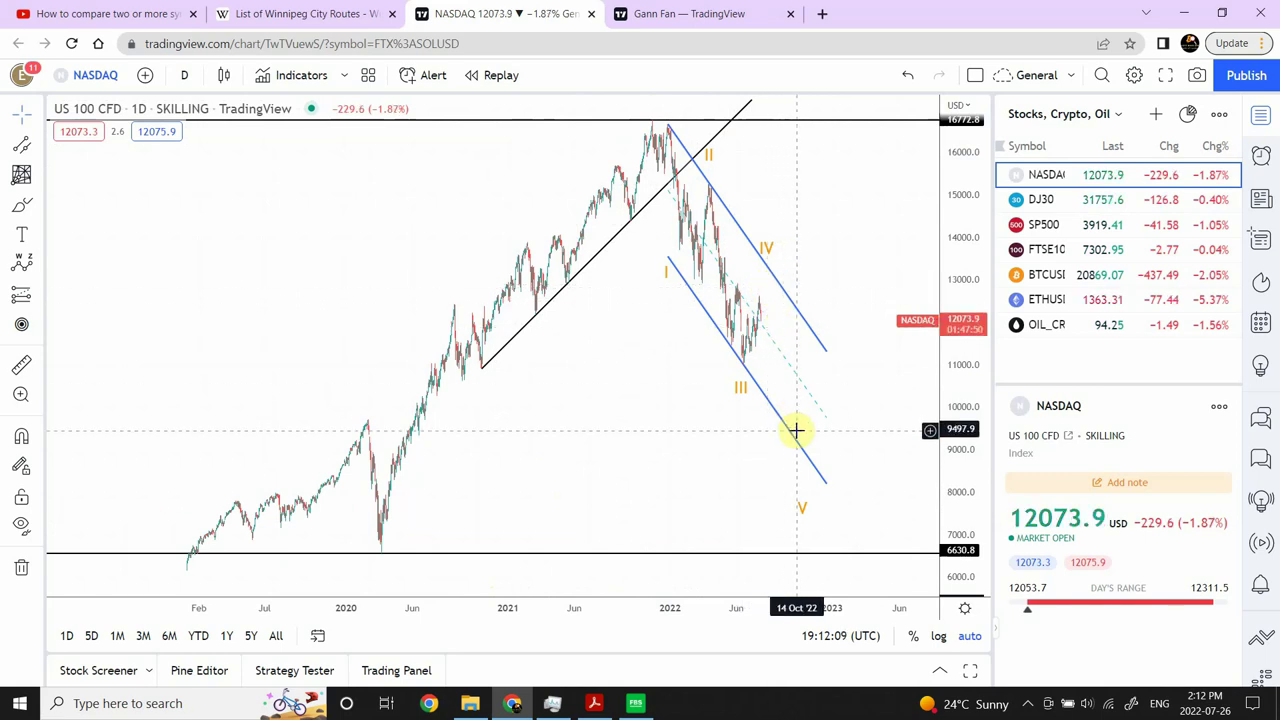
# Step: Set the NASDAQ chart's interval to 1 hour and inspect the W-X-Y-X-Z correction between waves III and IV
pyautogui.click(184, 76)
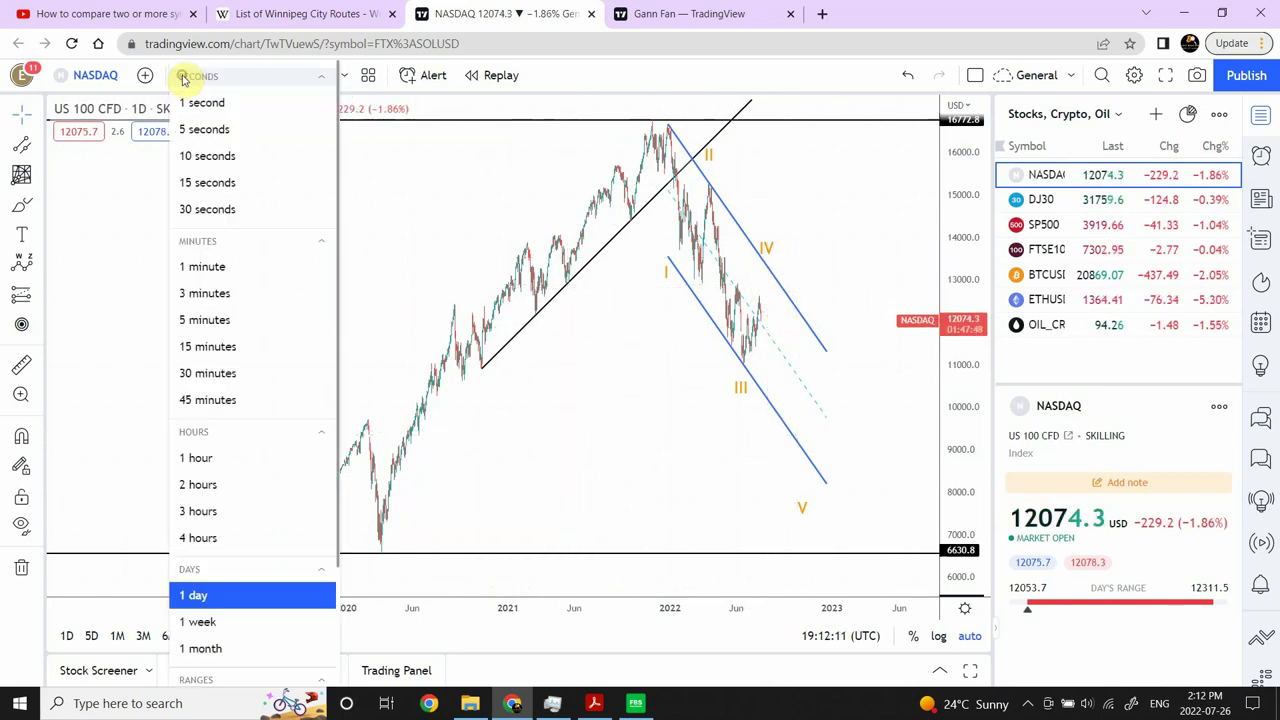
pyautogui.click(208, 459)
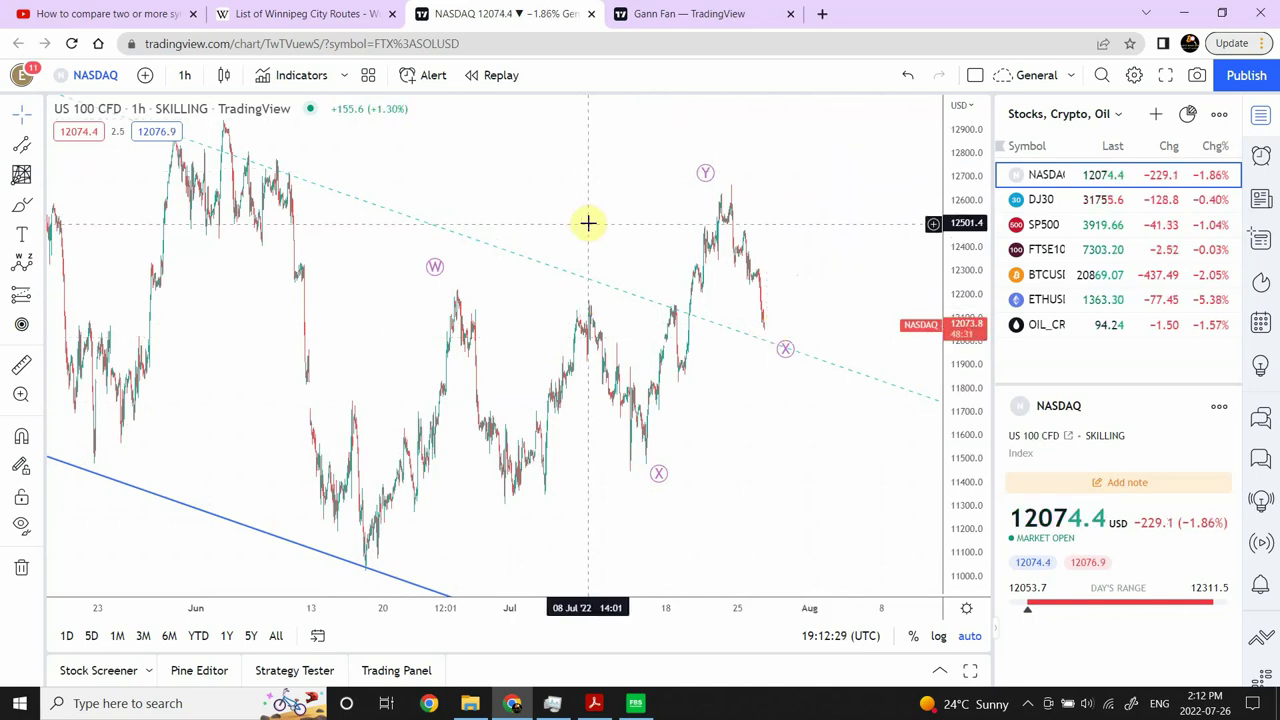
pyautogui.moveTo(586, 234); pyautogui.dragTo(480, 289)
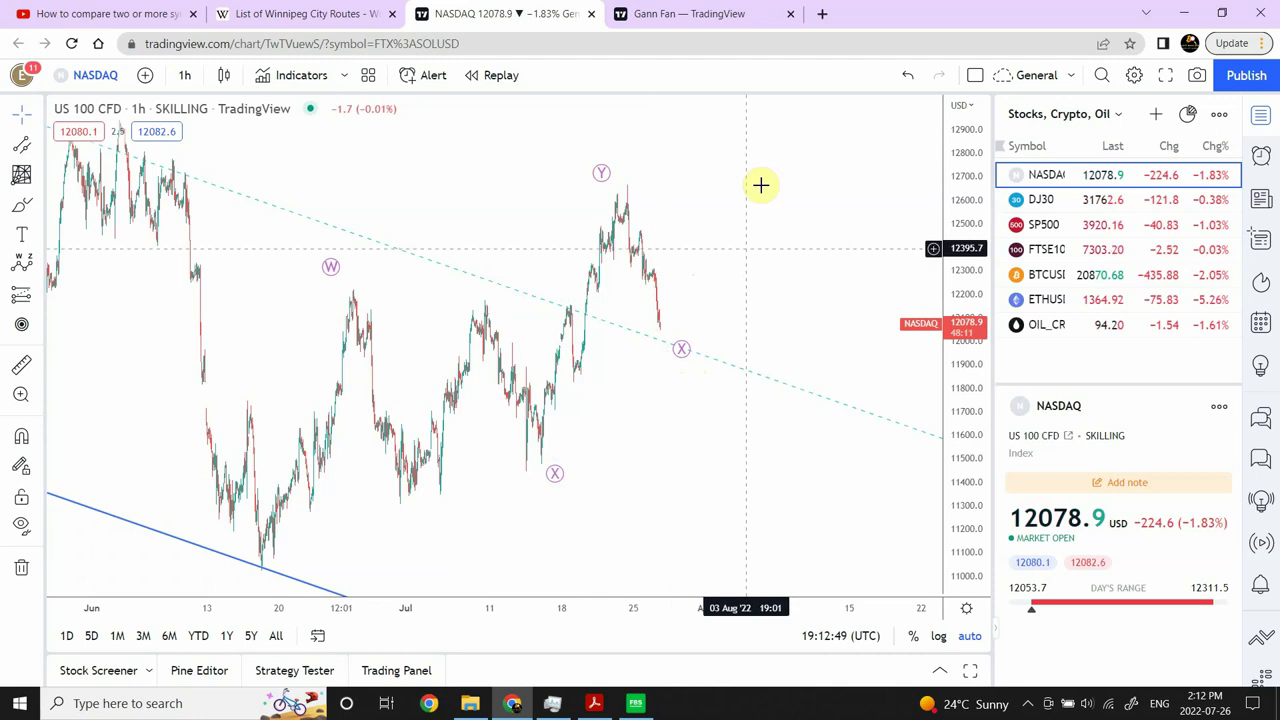
pyautogui.moveTo(403, 563)
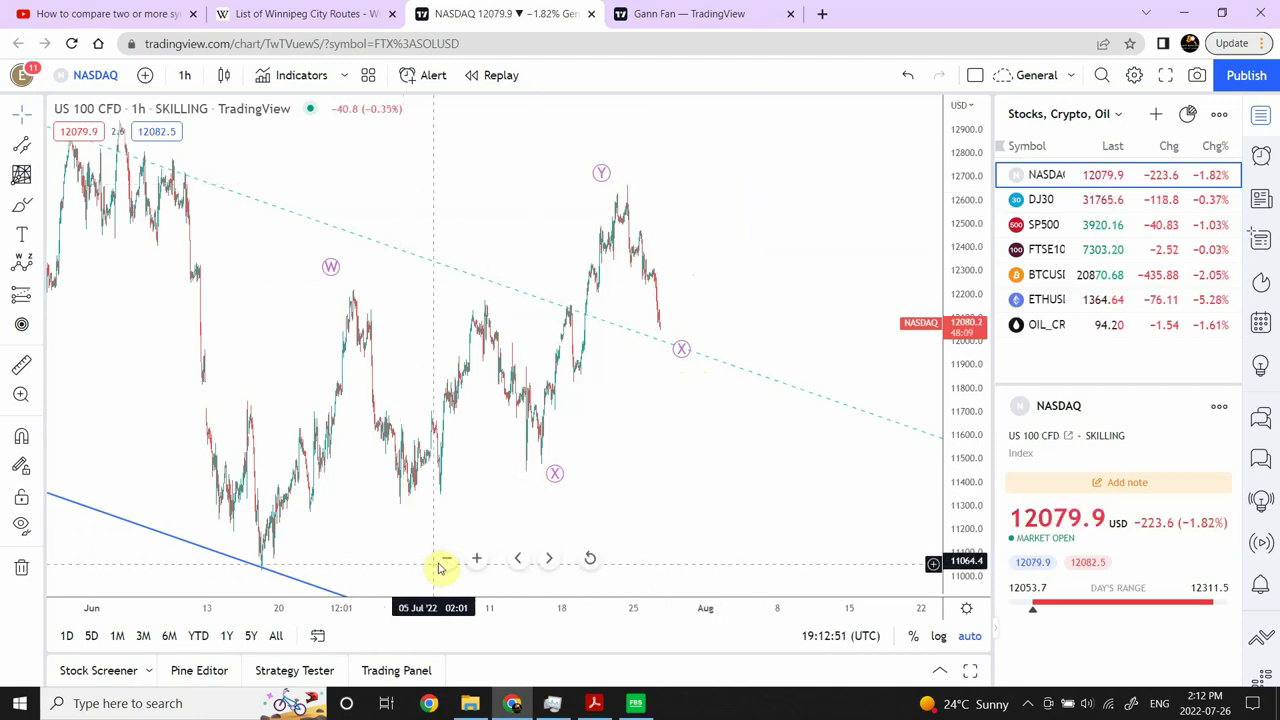
pyautogui.click(447, 563)
pyautogui.click(447, 563)
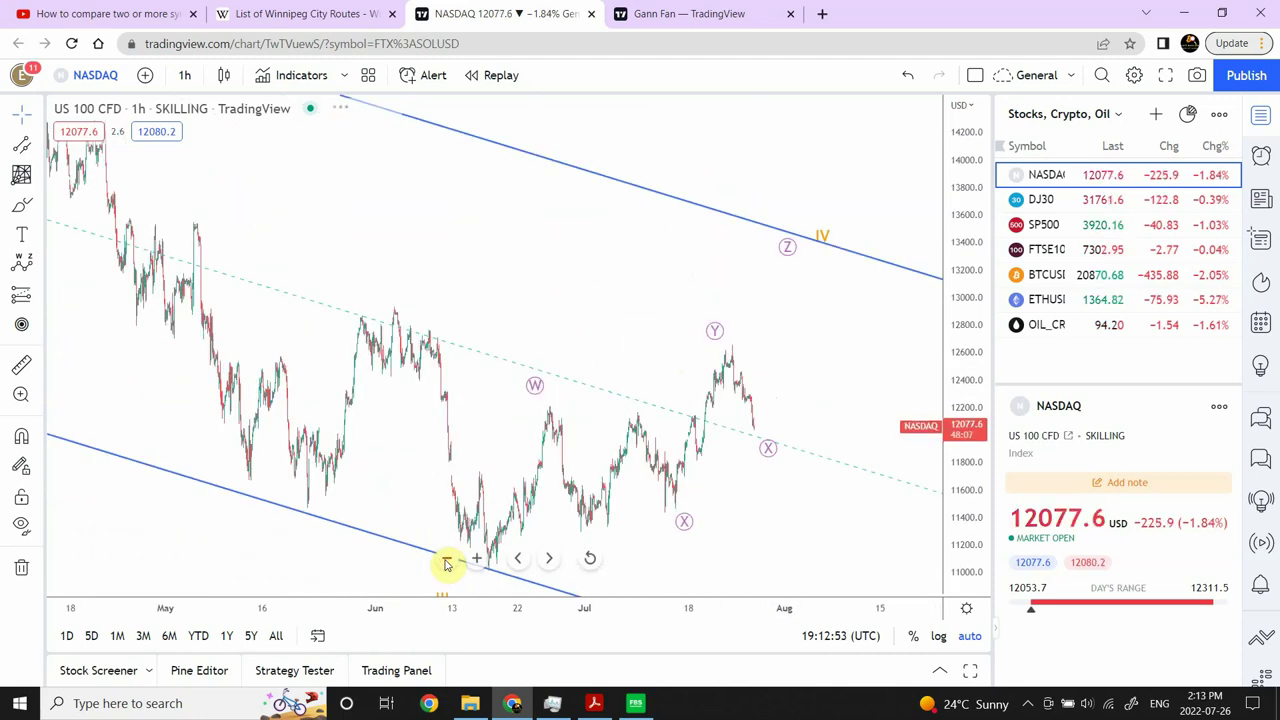
pyautogui.moveTo(654, 274); pyautogui.dragTo(594, 277)
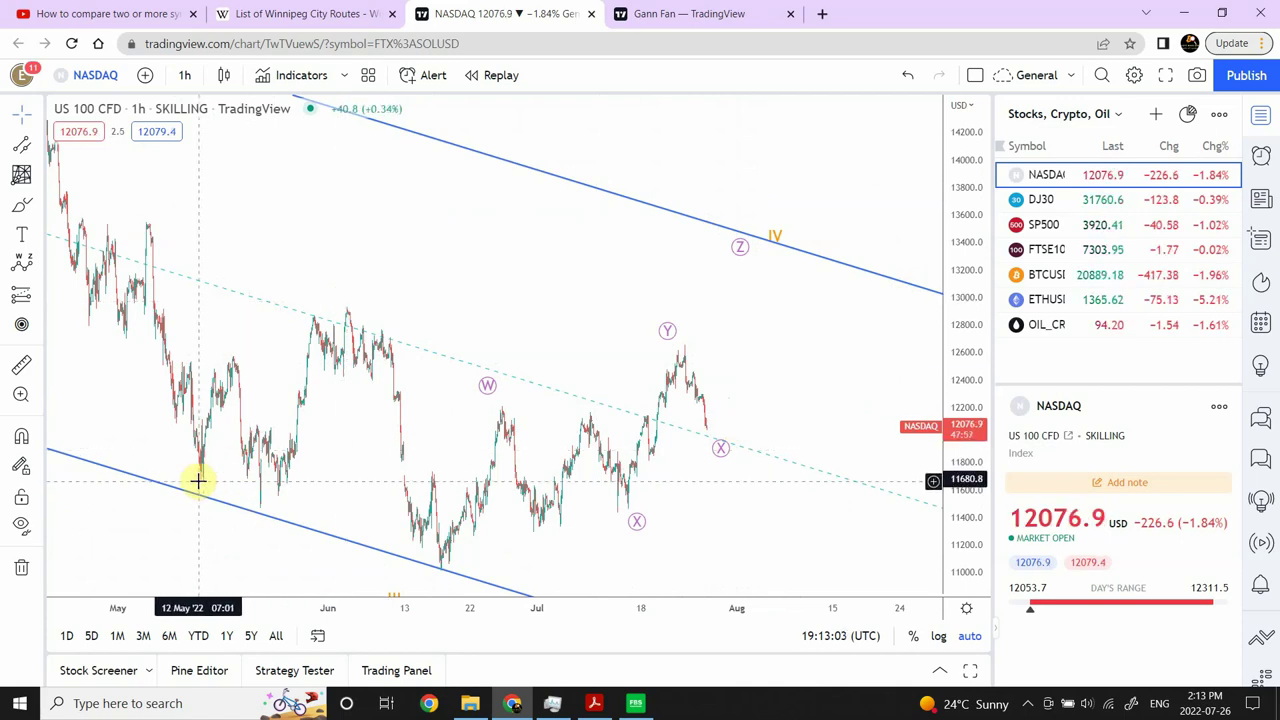
pyautogui.click(395, 573)
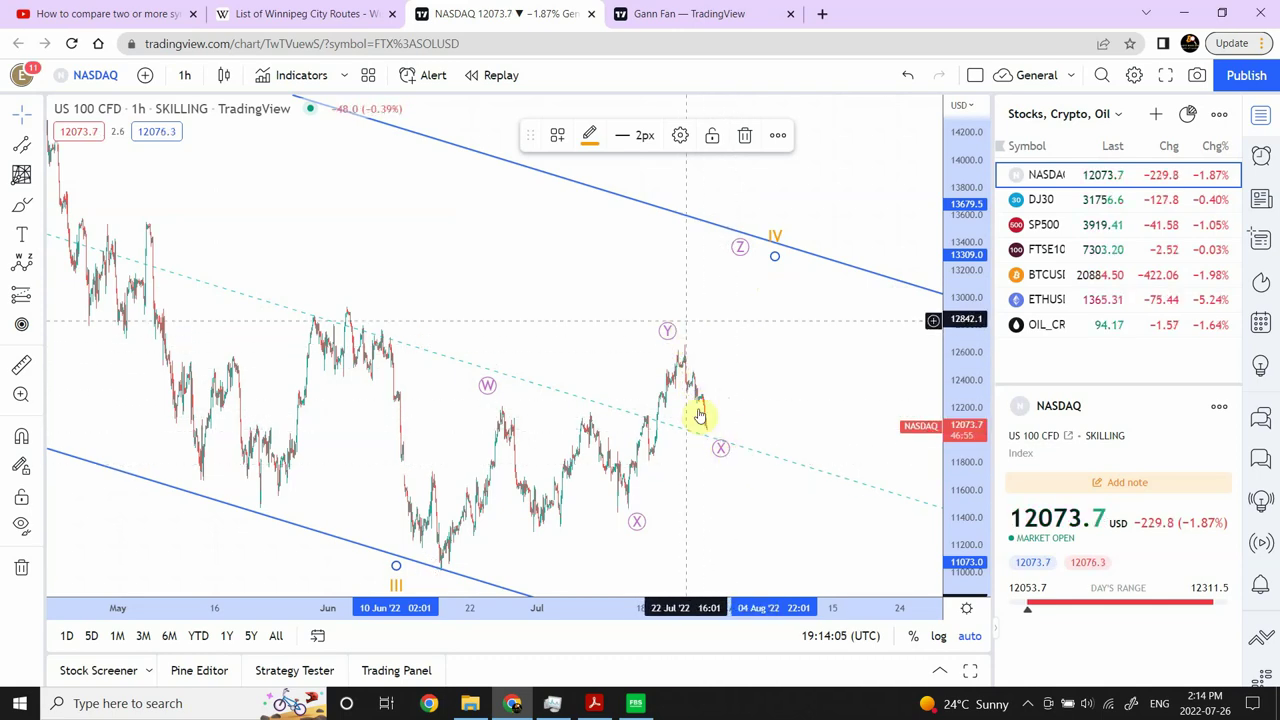
# Step: Set the NASDAQ chart's interval to 15 minutes and bring the latest decline from the July peak into view
pyautogui.click(184, 76)
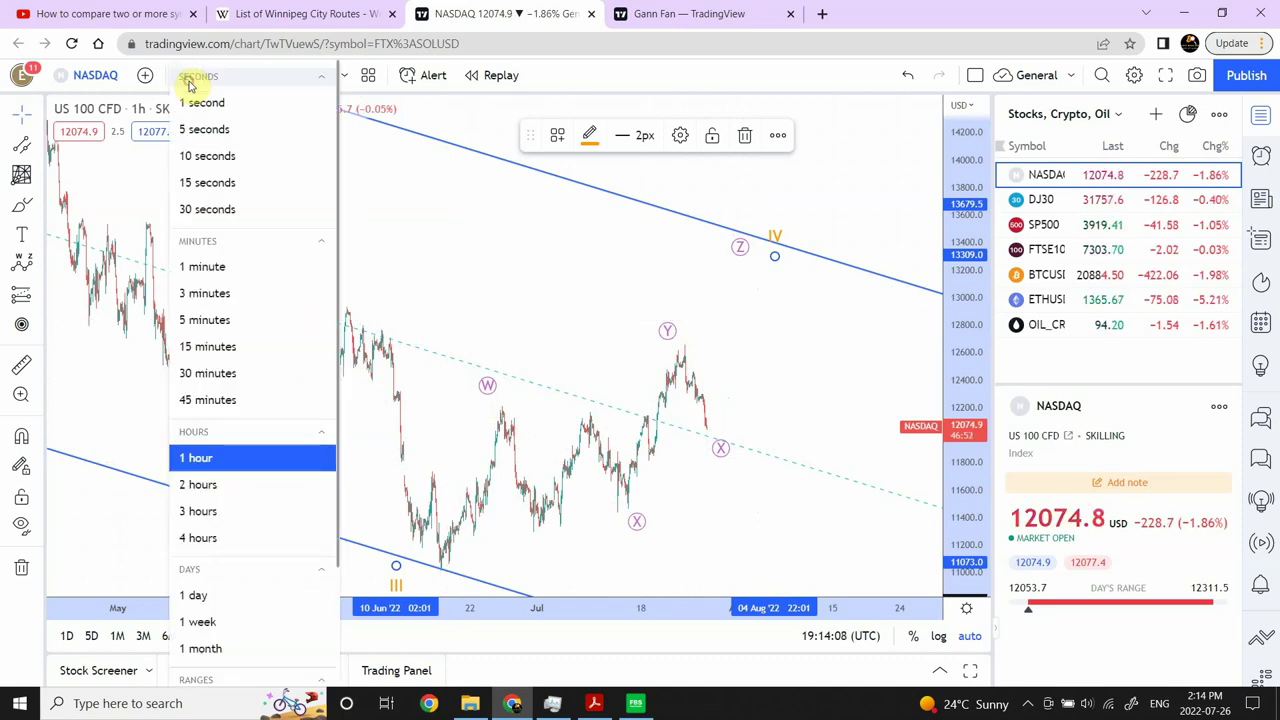
pyautogui.click(224, 350)
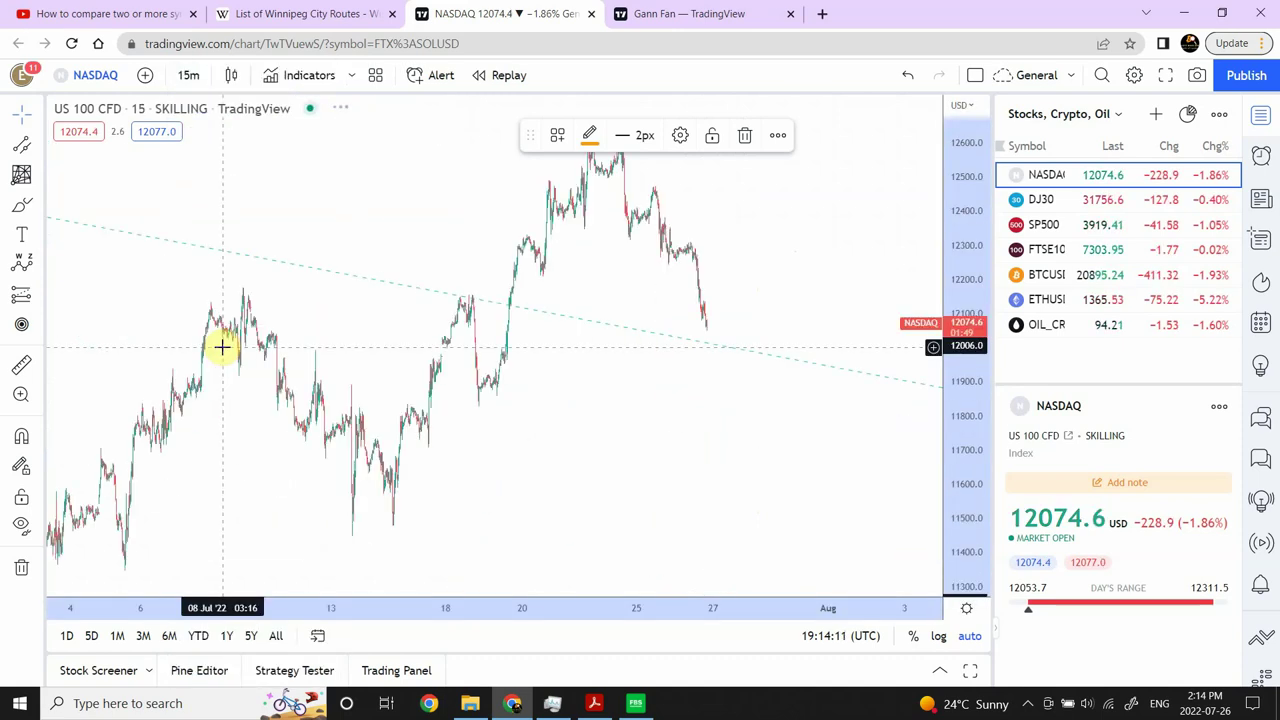
pyautogui.moveTo(508, 546)
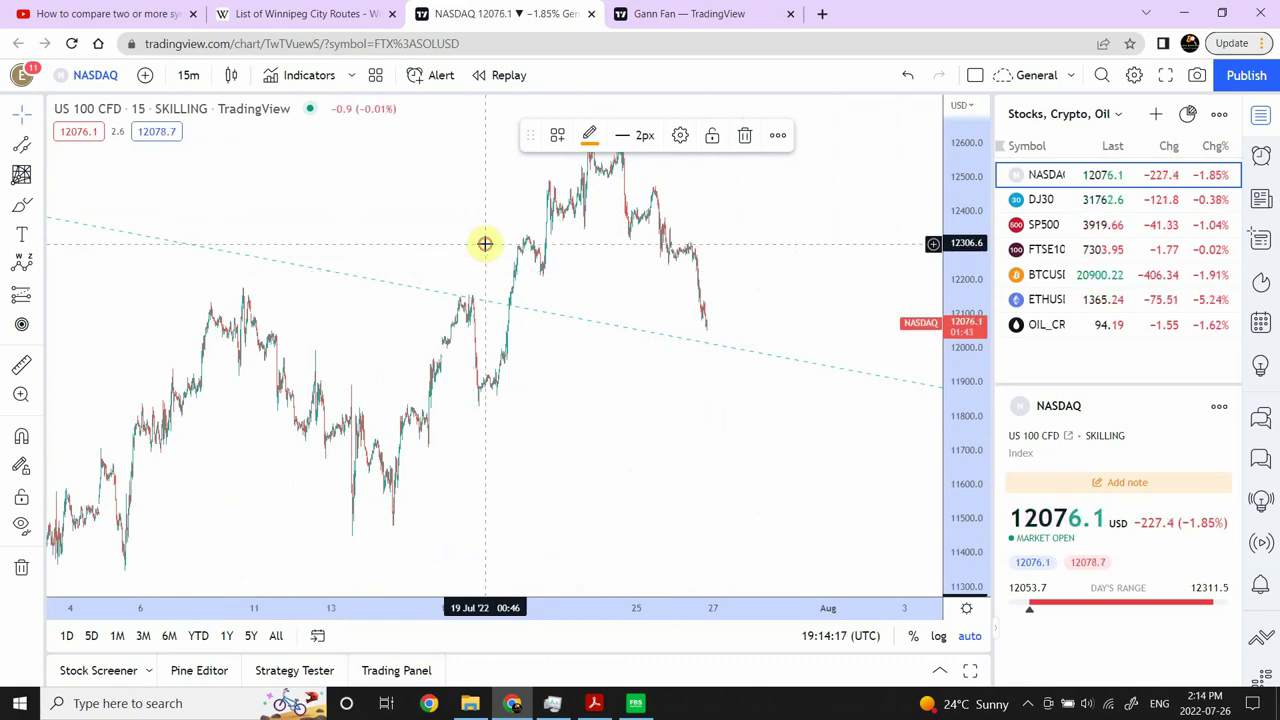
pyautogui.moveTo(486, 243); pyautogui.dragTo(372, 322)
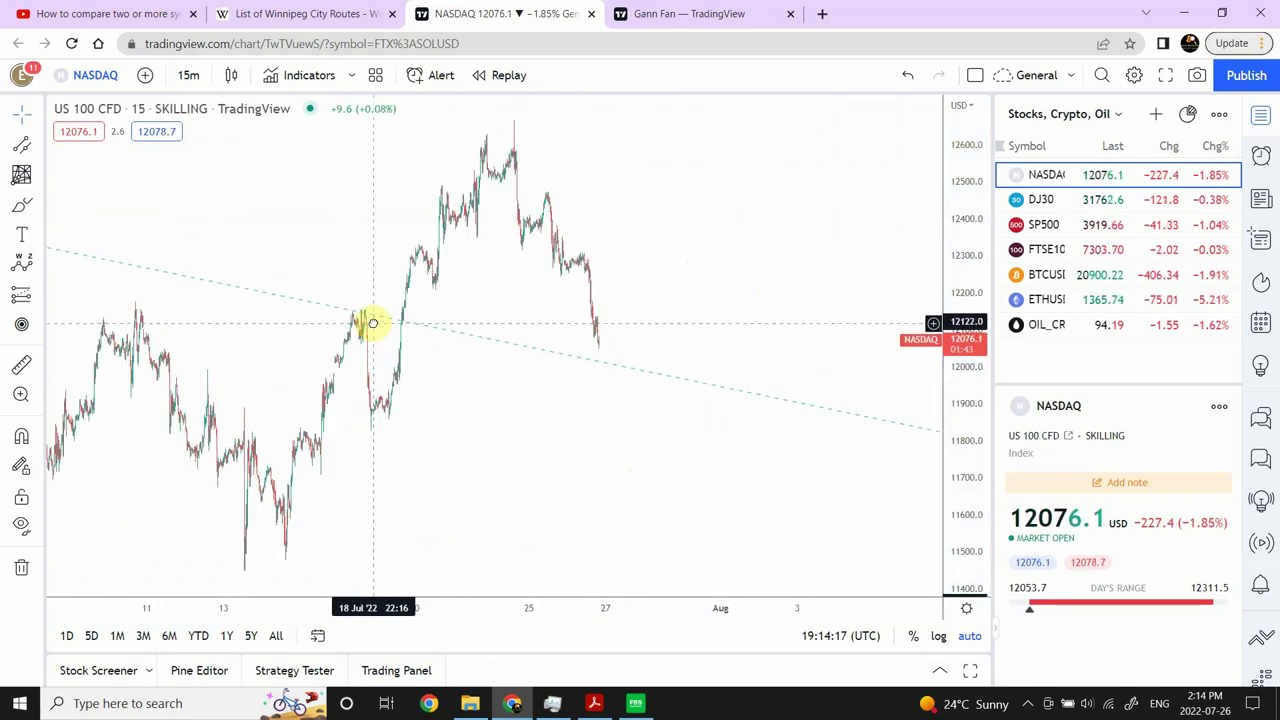
# Step: Draw a trend line from the 22 July peak at about 12667.8 down to about 12039.2 on 29 July
pyautogui.click(42, 148)
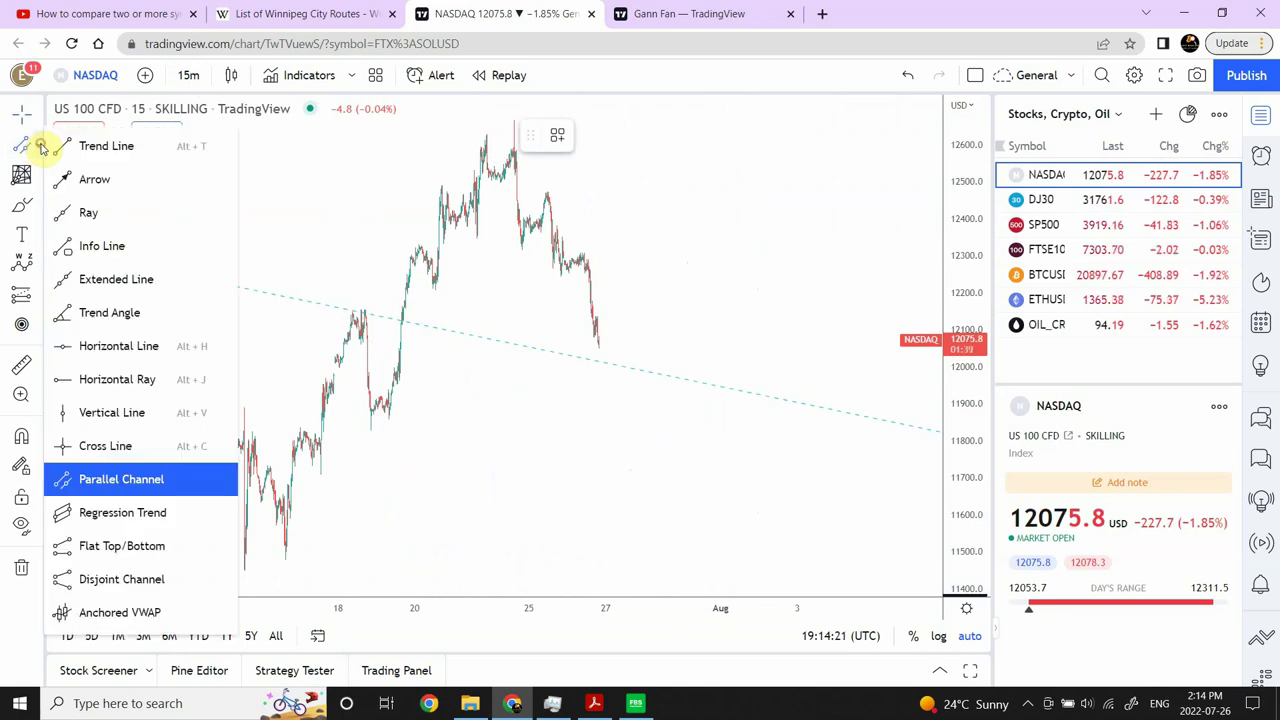
pyautogui.click(110, 147)
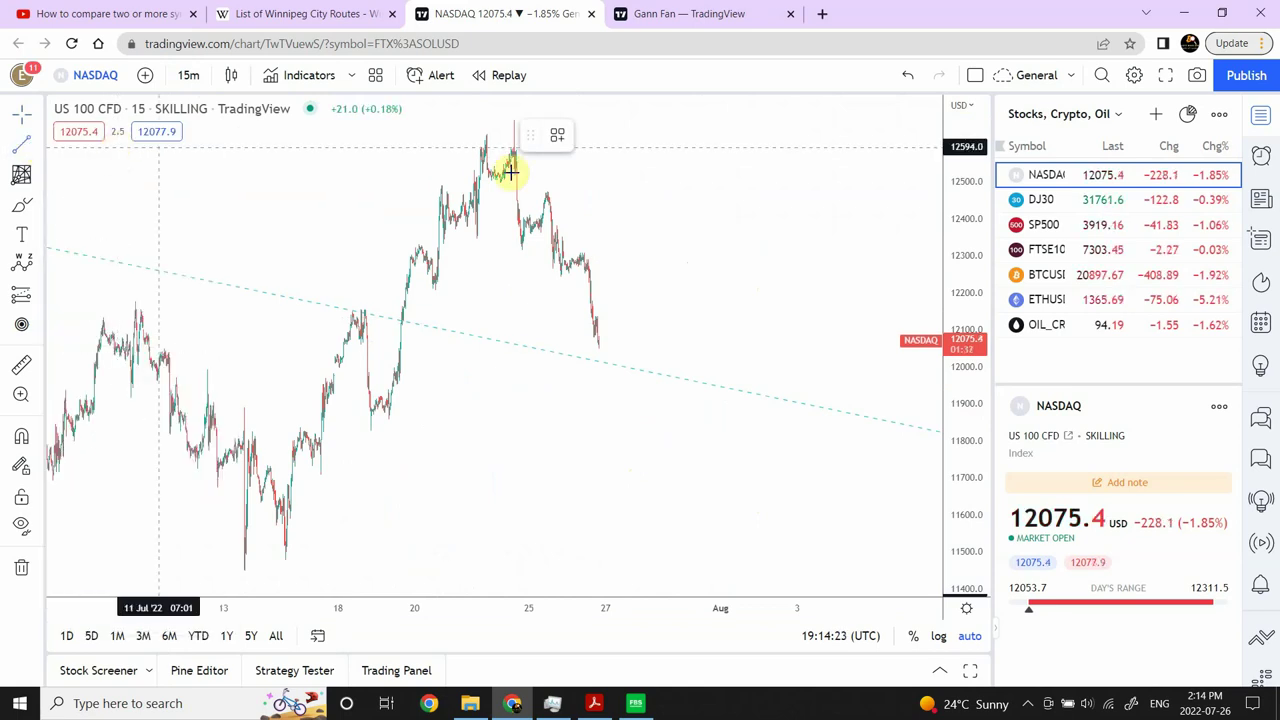
pyautogui.click(514, 121)
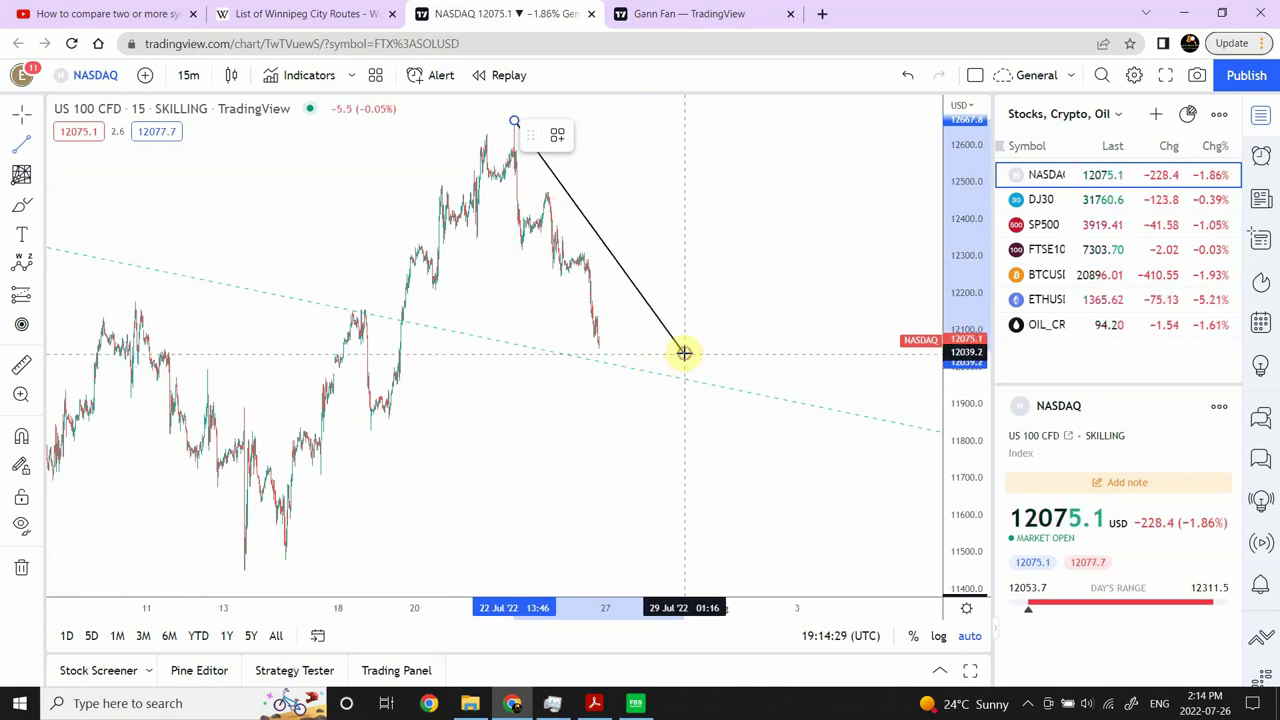
pyautogui.click(684, 352)
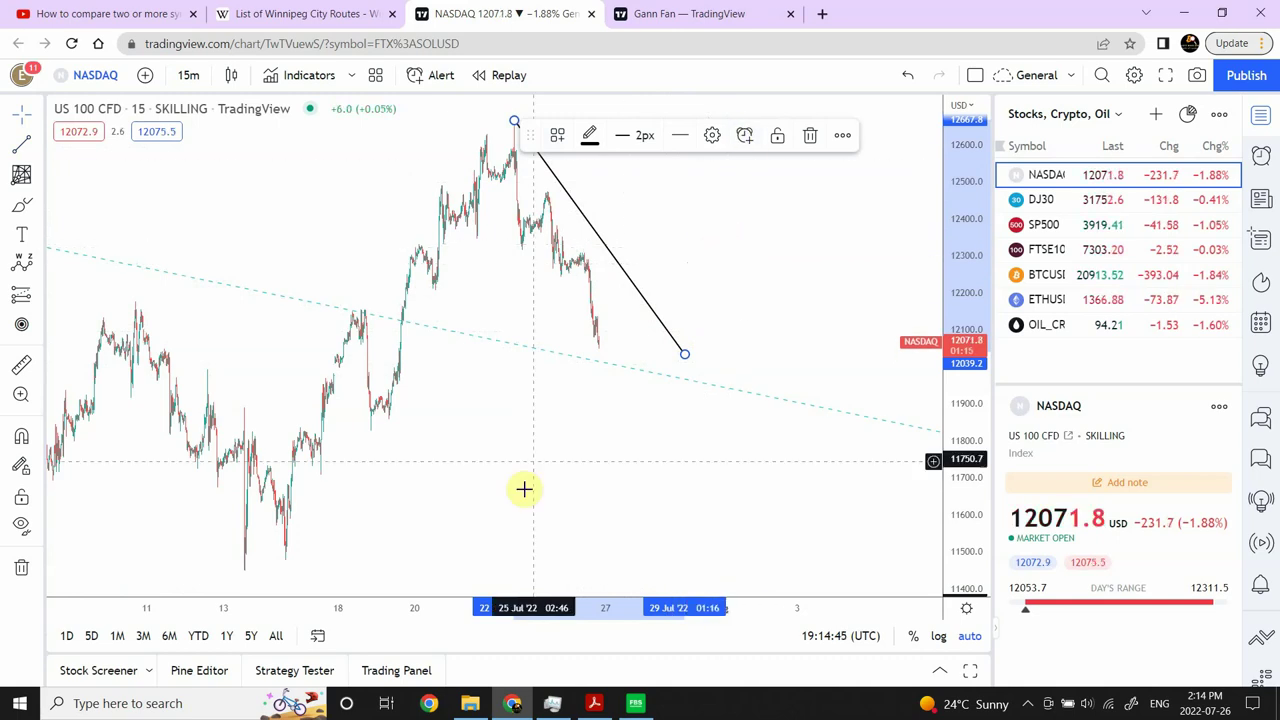
pyautogui.moveTo(500, 551)
pyautogui.click(447, 563)
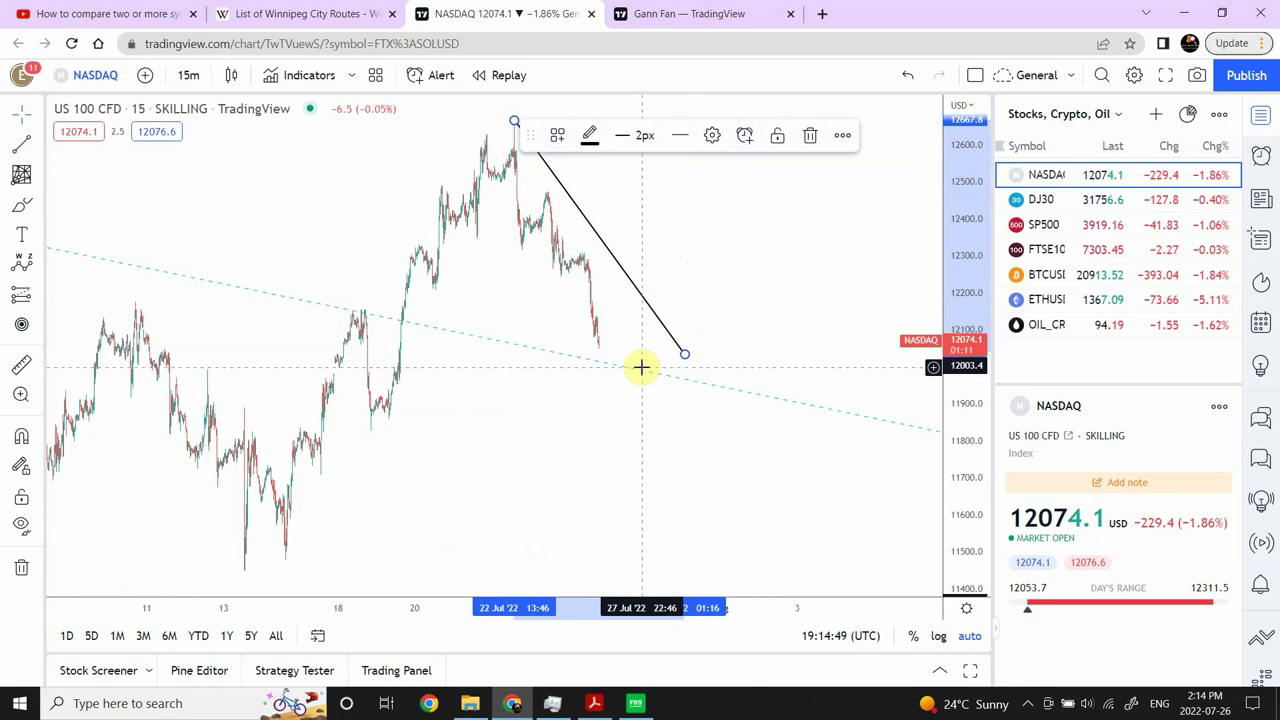
pyautogui.moveTo(449, 557)
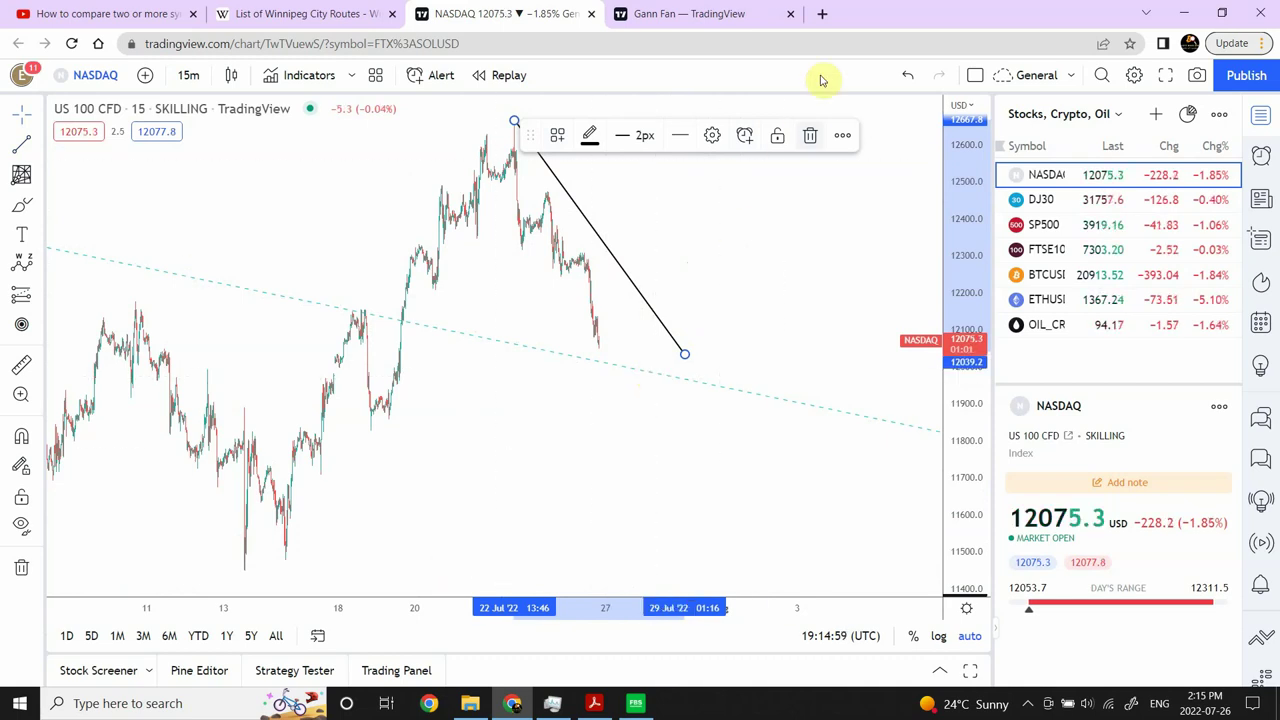
# Step: Set the NASDAQ chart's interval to 1 day to view the whole descending channel
pyautogui.click(189, 76)
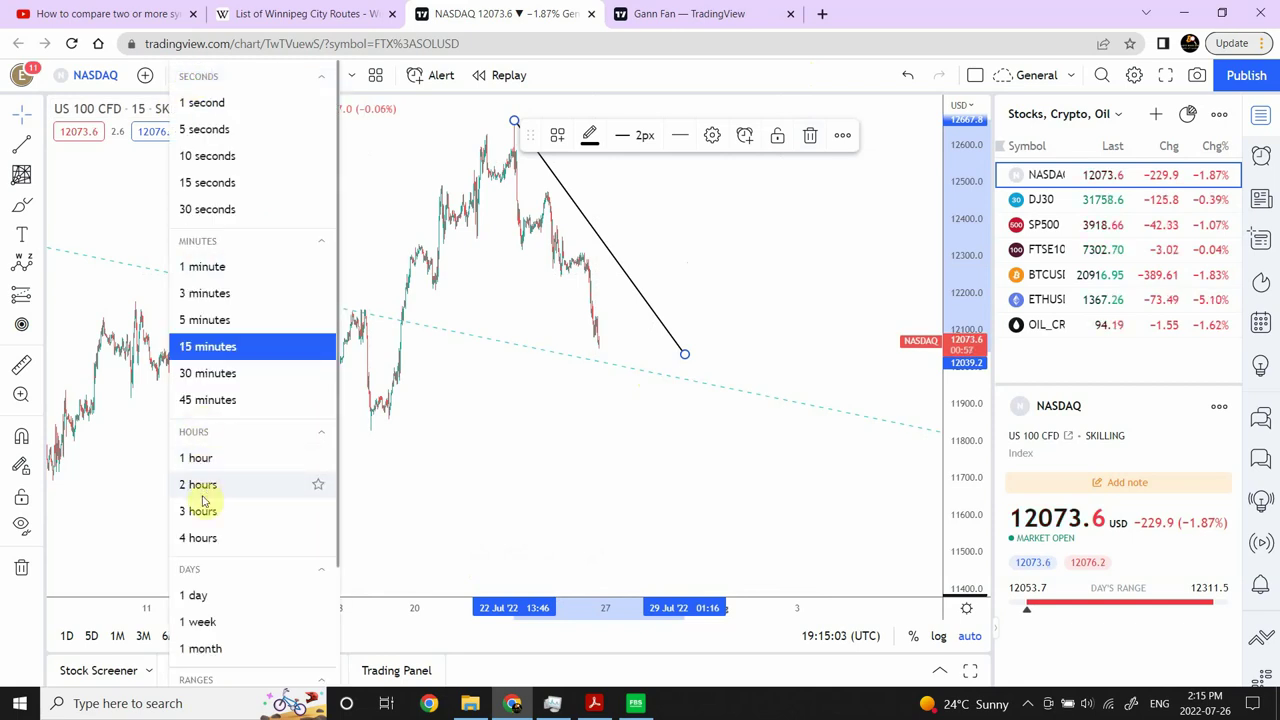
pyautogui.click(218, 597)
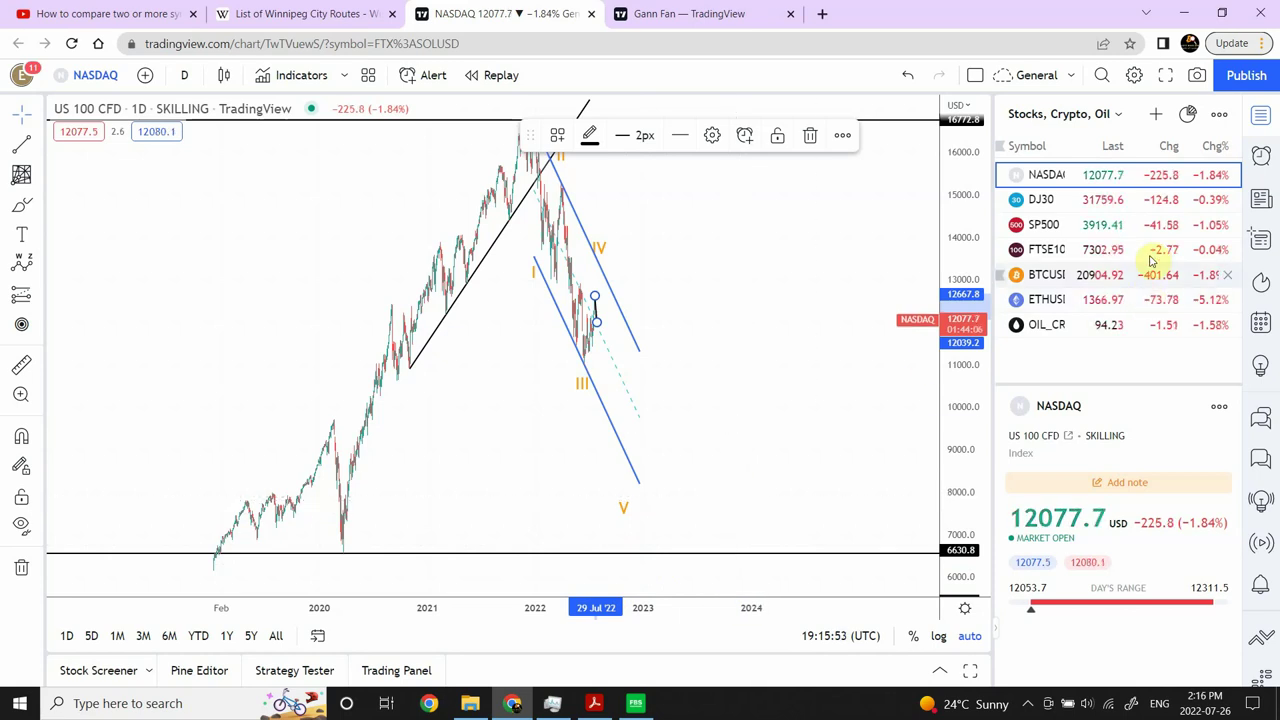
# Step: Load the DJ30 chart from the watchlist and set its interval to 1 hour
pyautogui.click(1115, 200)
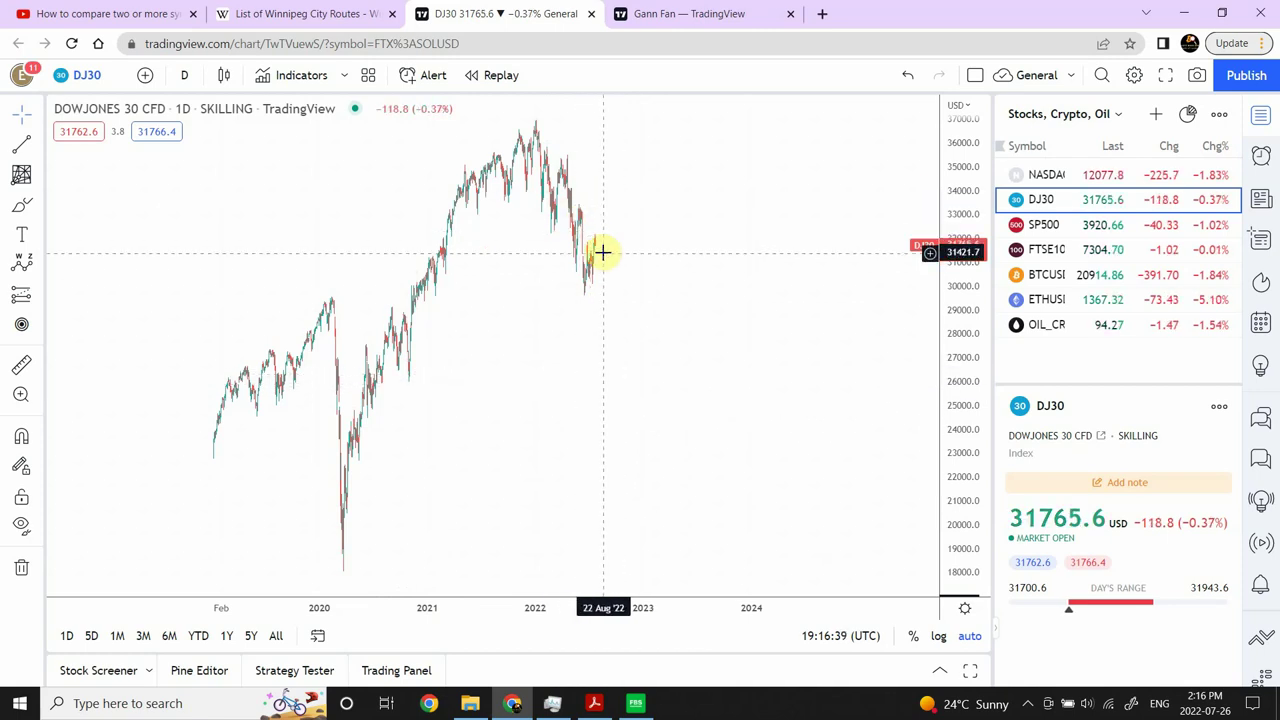
pyautogui.click(189, 80)
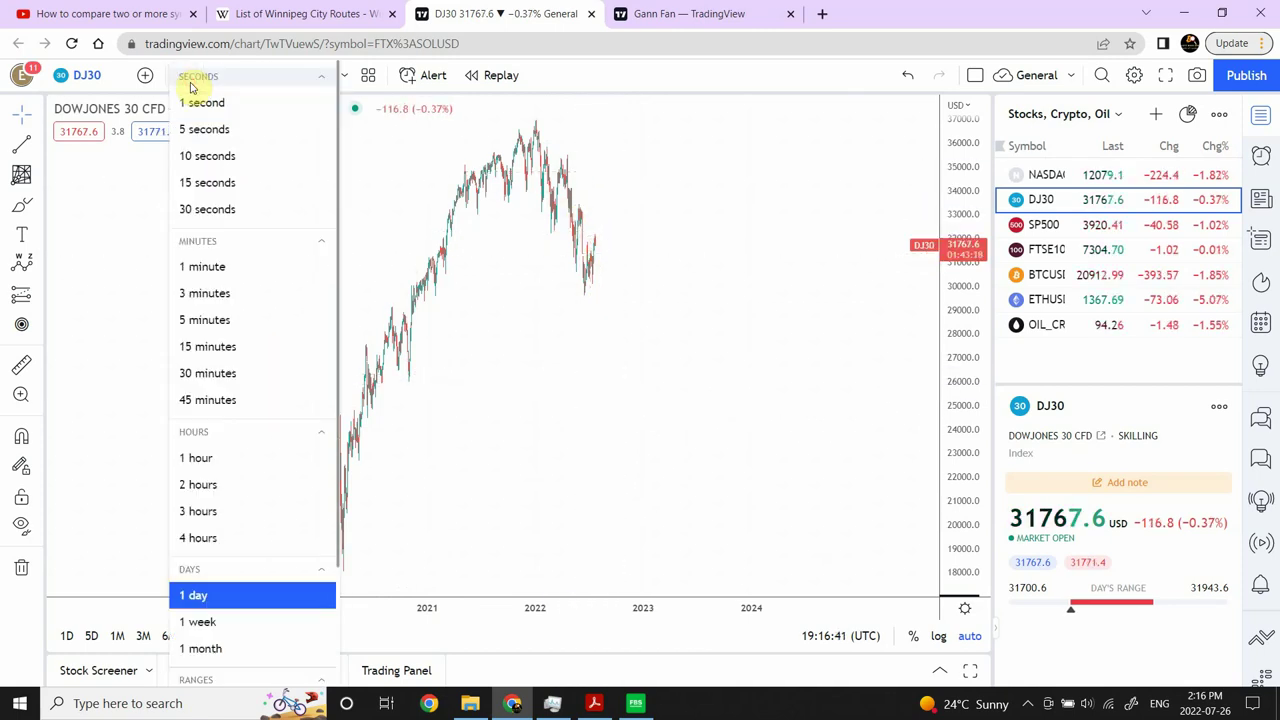
pyautogui.click(203, 458)
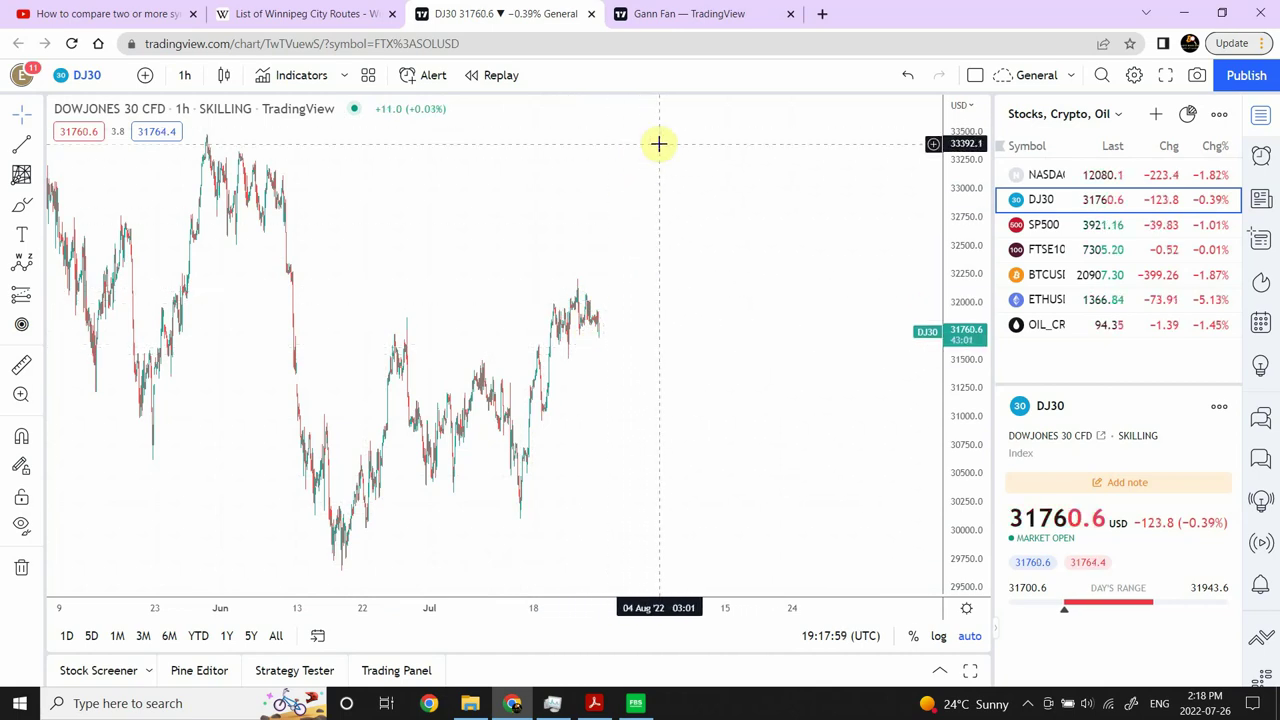
# Step: View the SP500 chart and the FTSE100 chart from the watchlist on the 1-hour interval
pyautogui.click(1090, 230)
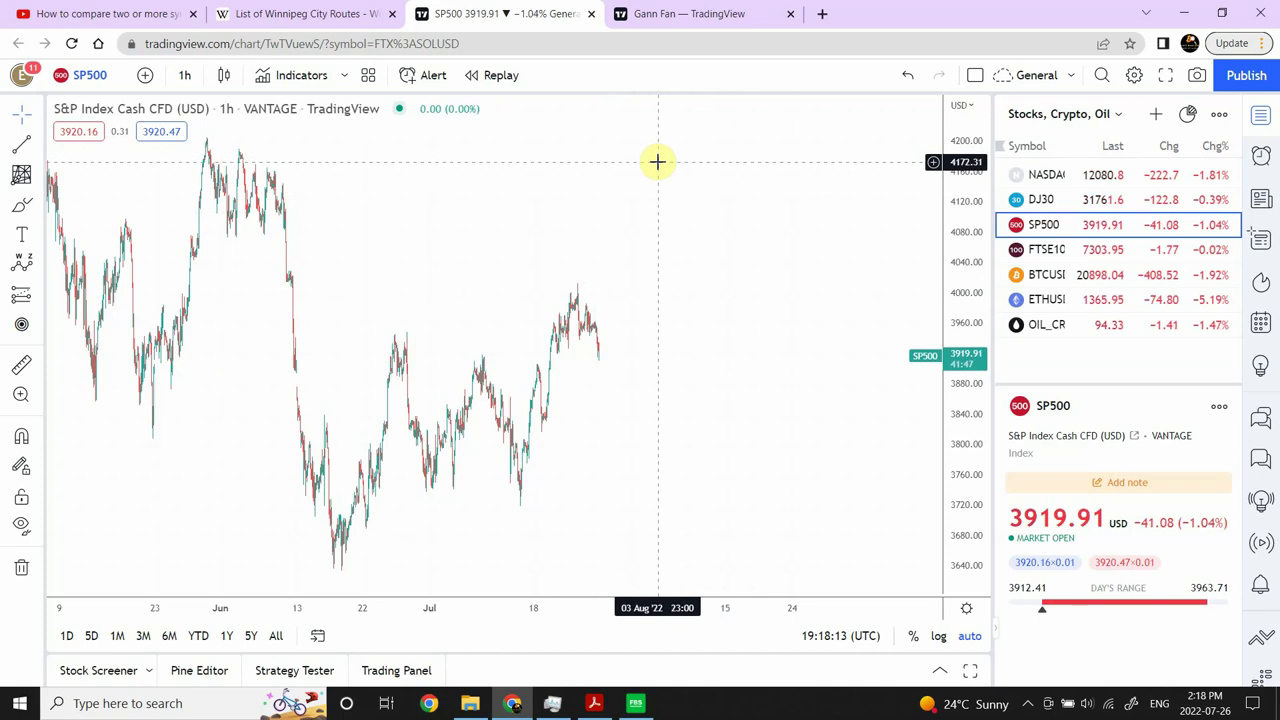
pyautogui.click(1095, 258)
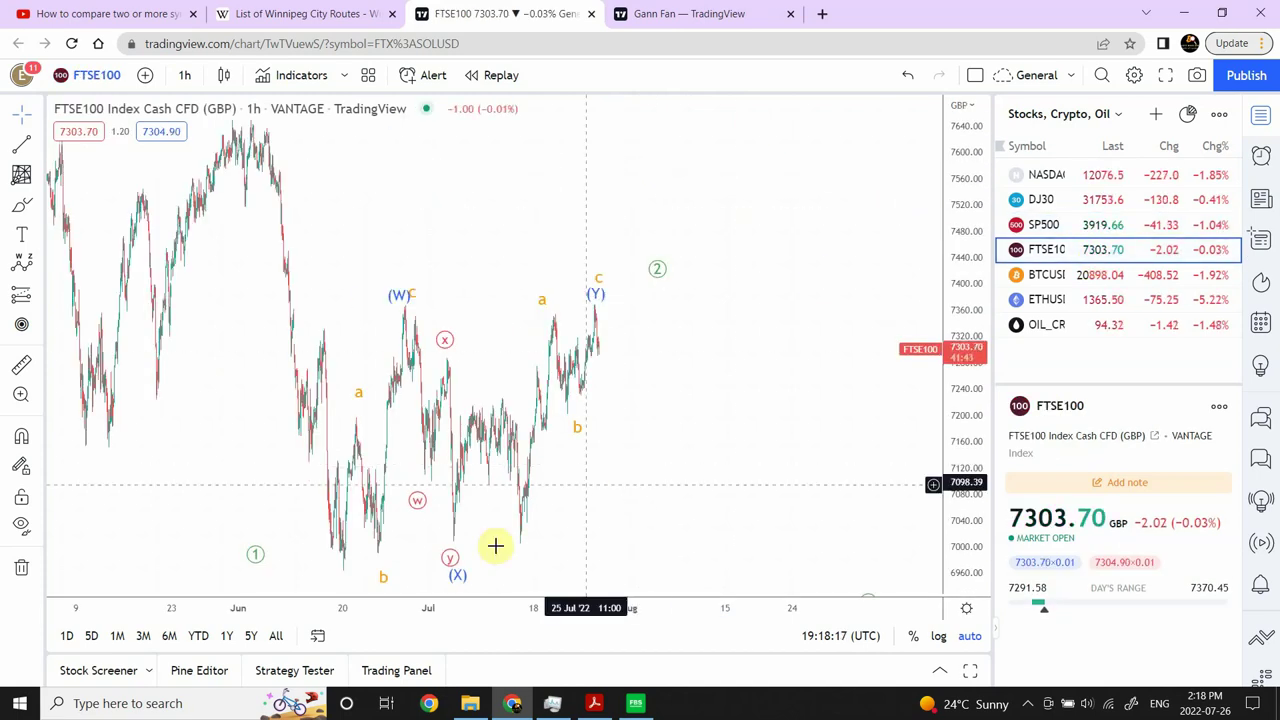
pyautogui.moveTo(557, 534)
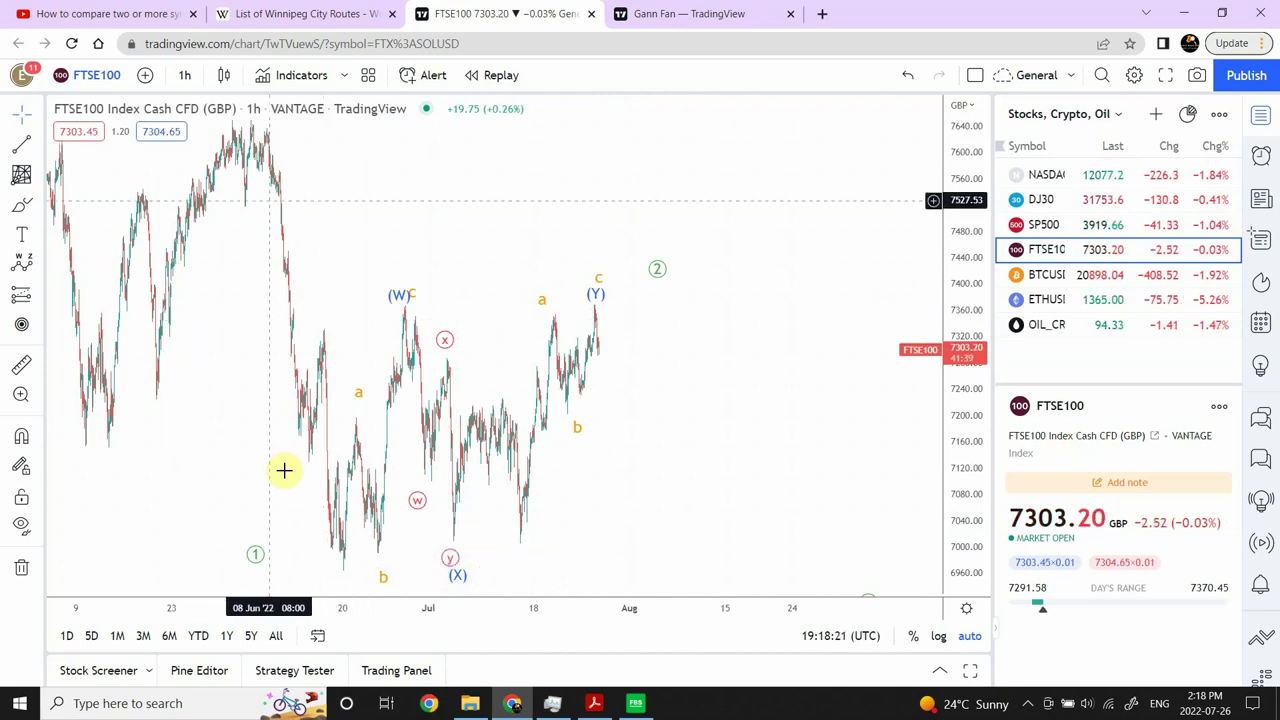
# Step: Set the FTSE100 chart's interval to 1 day and examine the Elliott wave labels 1 to 5 up close
pyautogui.click(186, 80)
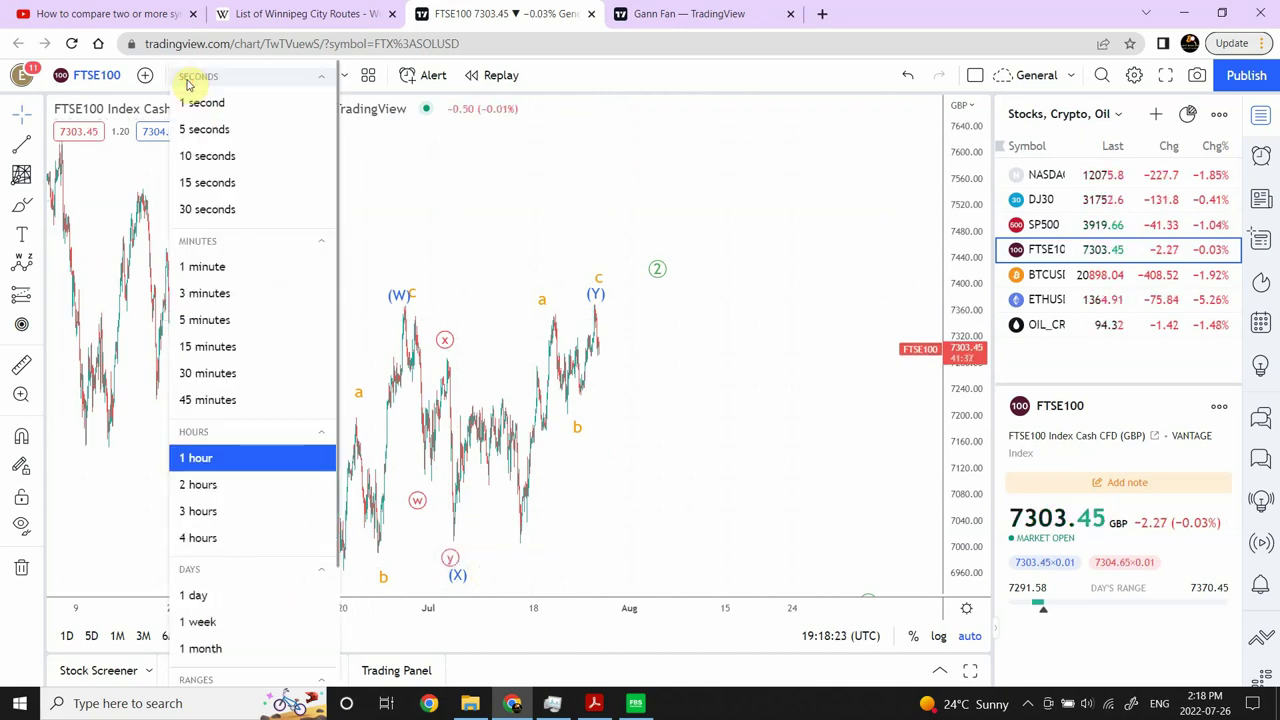
pyautogui.click(193, 595)
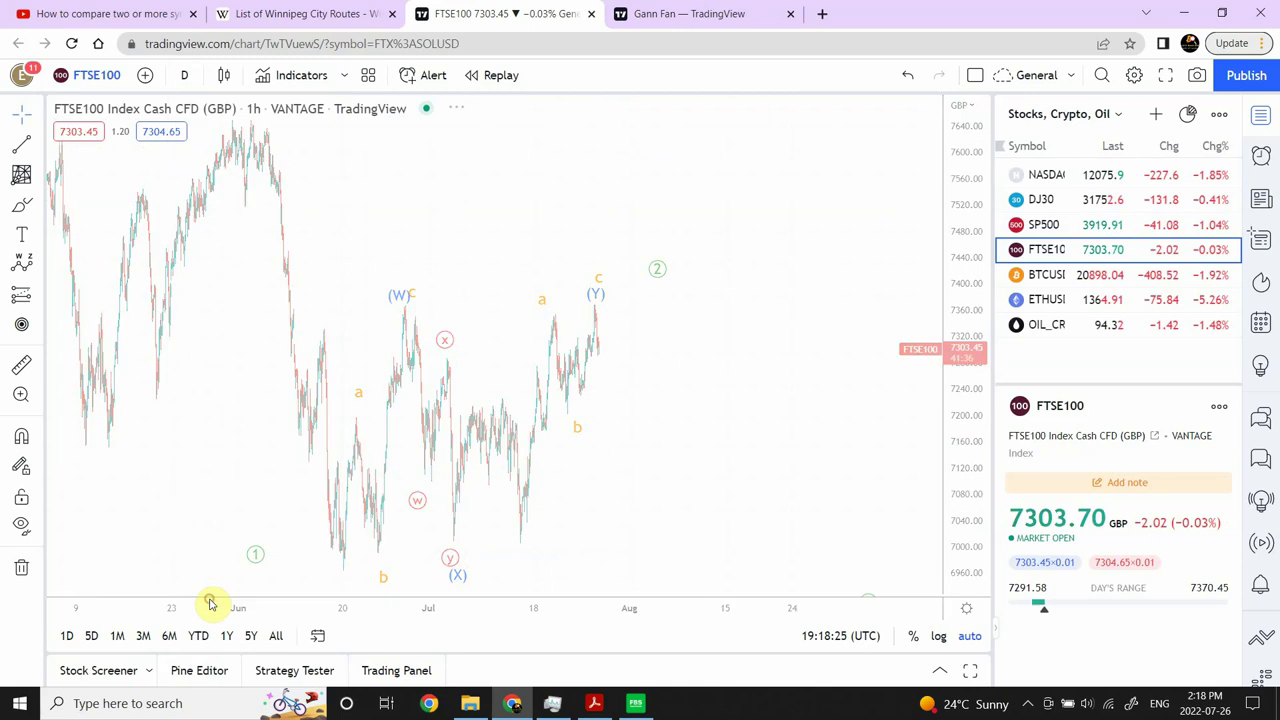
pyautogui.moveTo(434, 503)
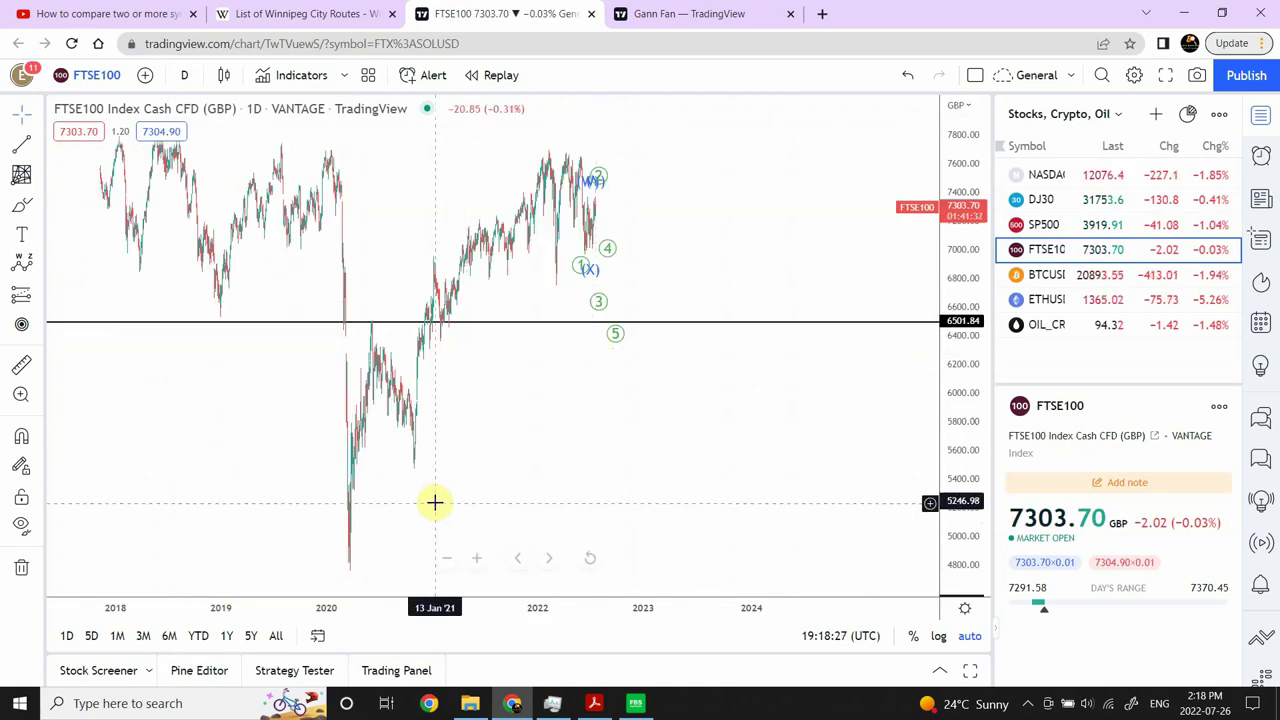
pyautogui.click(476, 565)
pyautogui.click(476, 565)
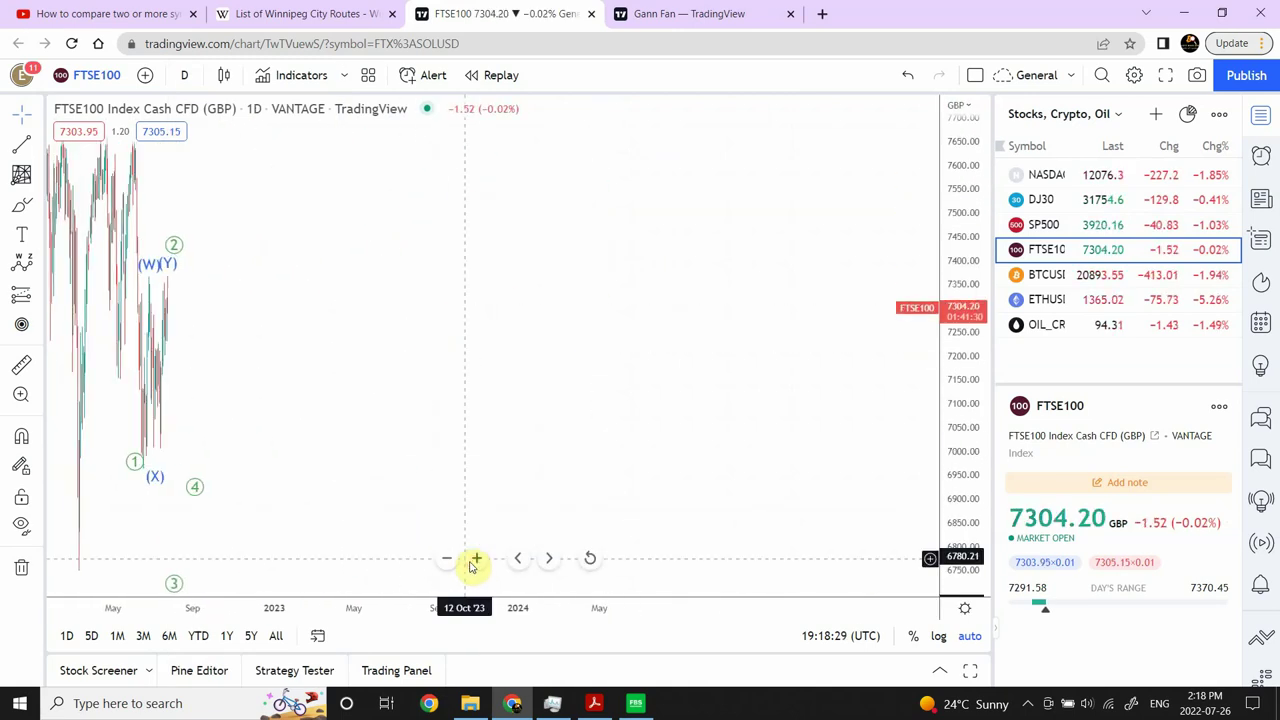
pyautogui.moveTo(337, 380); pyautogui.dragTo(878, 319)
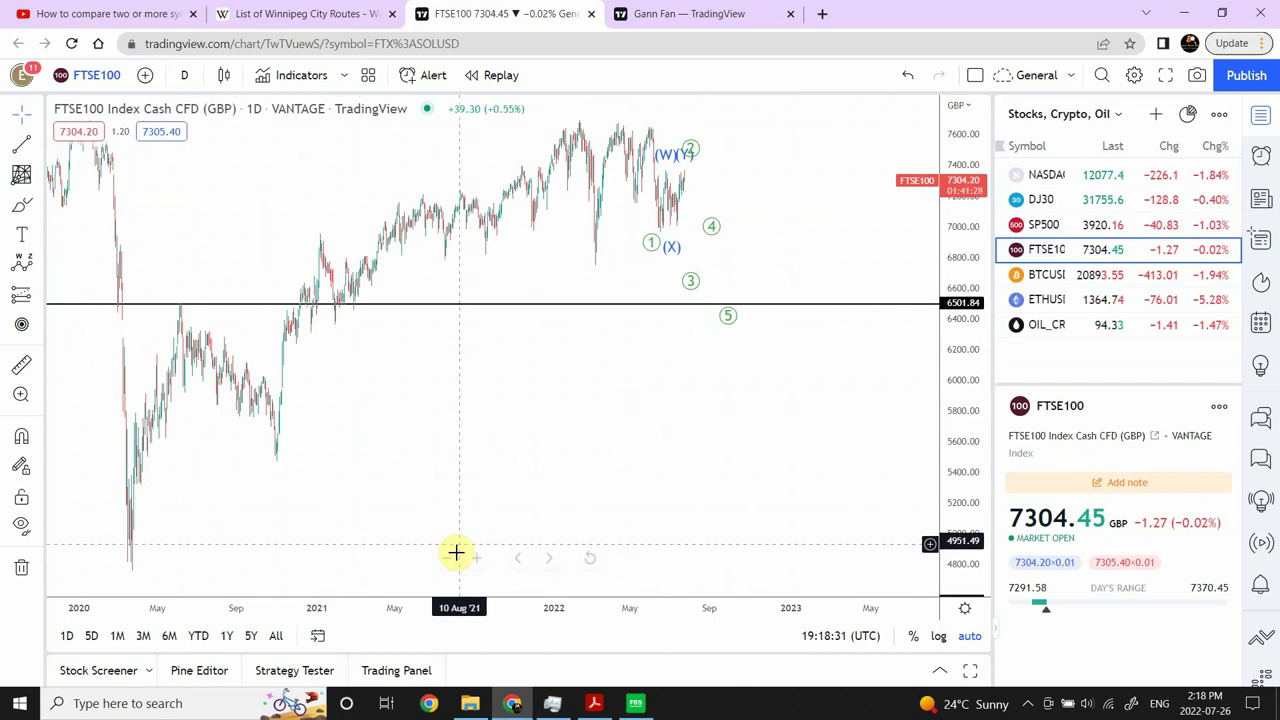
pyautogui.moveTo(451, 551)
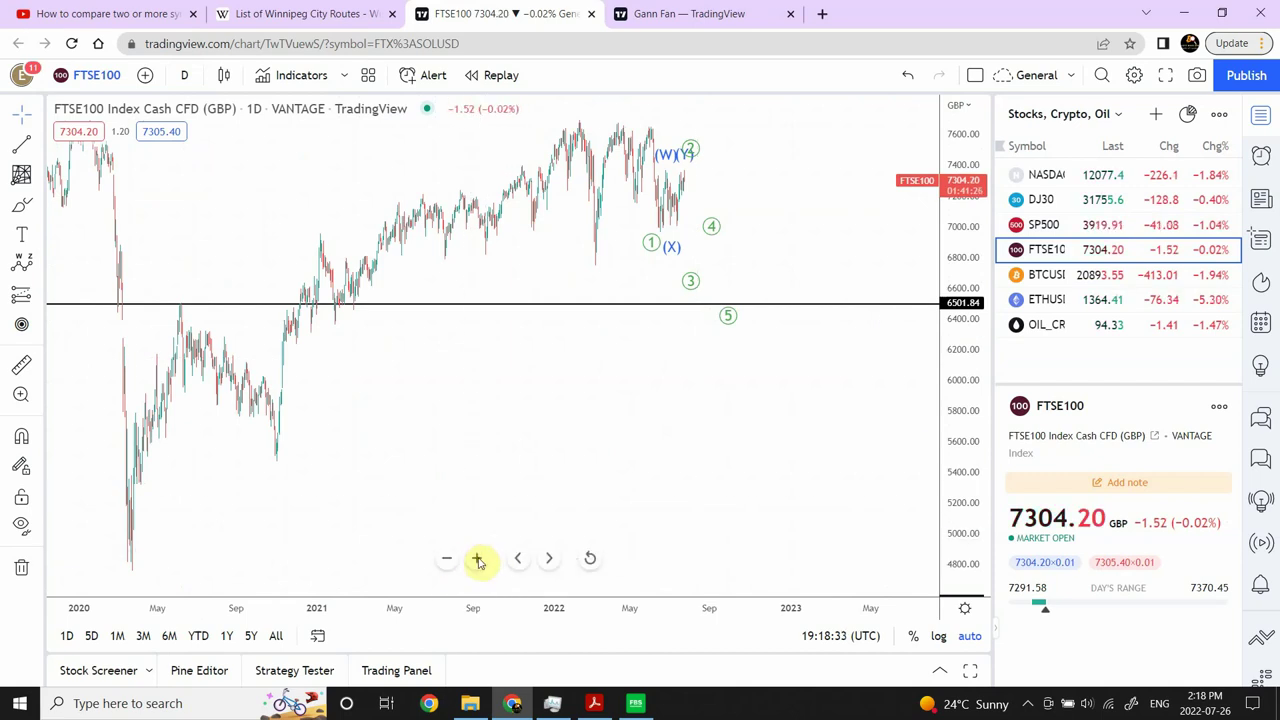
pyautogui.click(478, 561)
pyautogui.moveTo(500, 374); pyautogui.dragTo(800, 309)
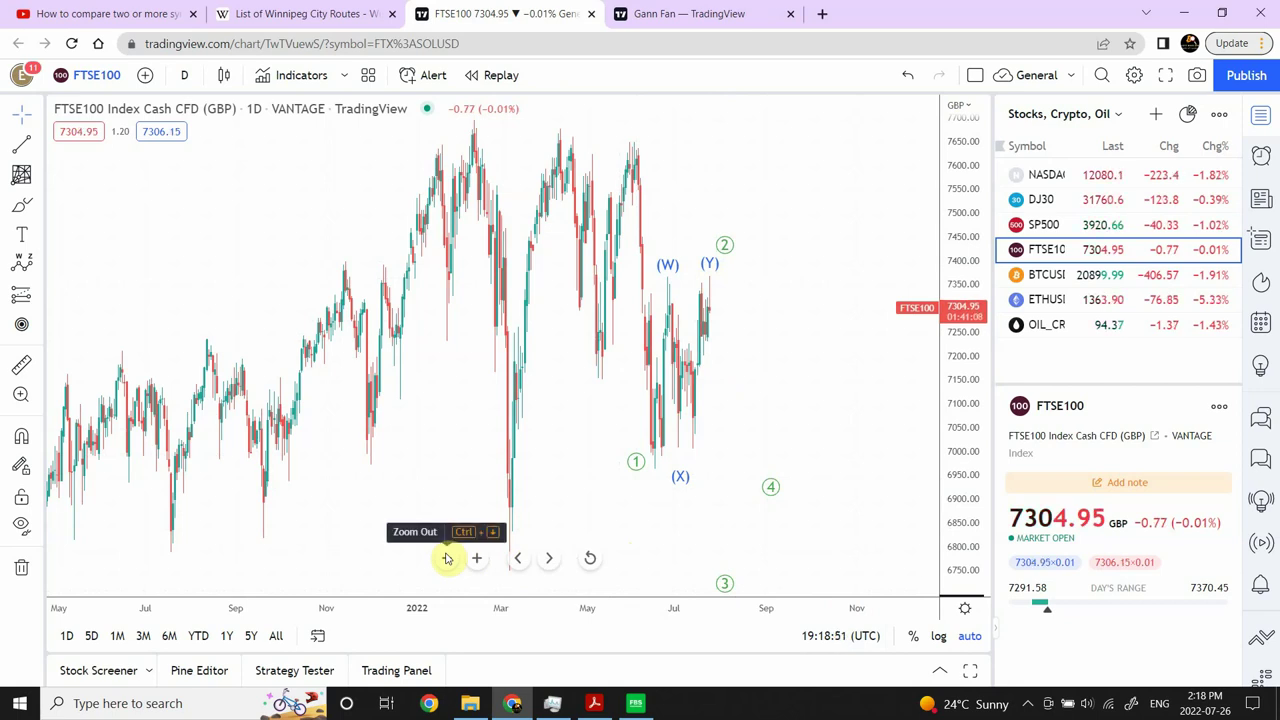
# Step: Set the FTSE100 chart's interval to 1 hour and inspect the W-X-Y correction between waves 1 and 2
pyautogui.click(185, 76)
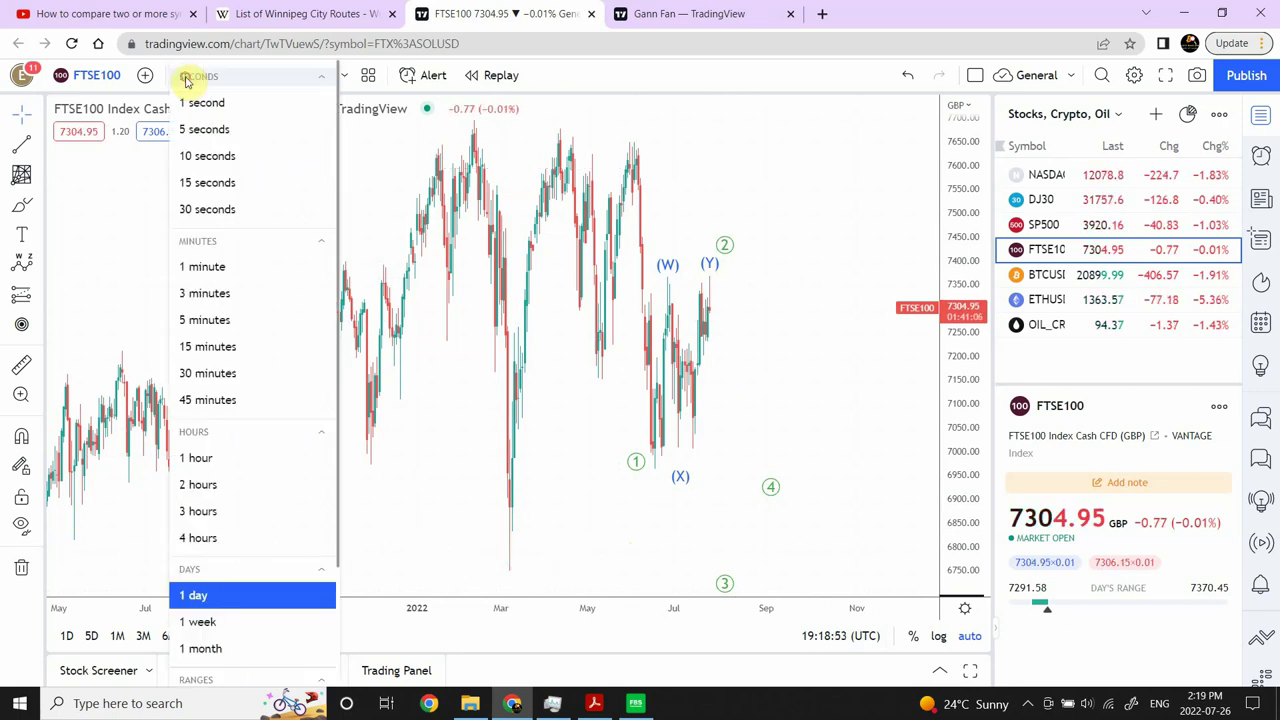
pyautogui.click(205, 458)
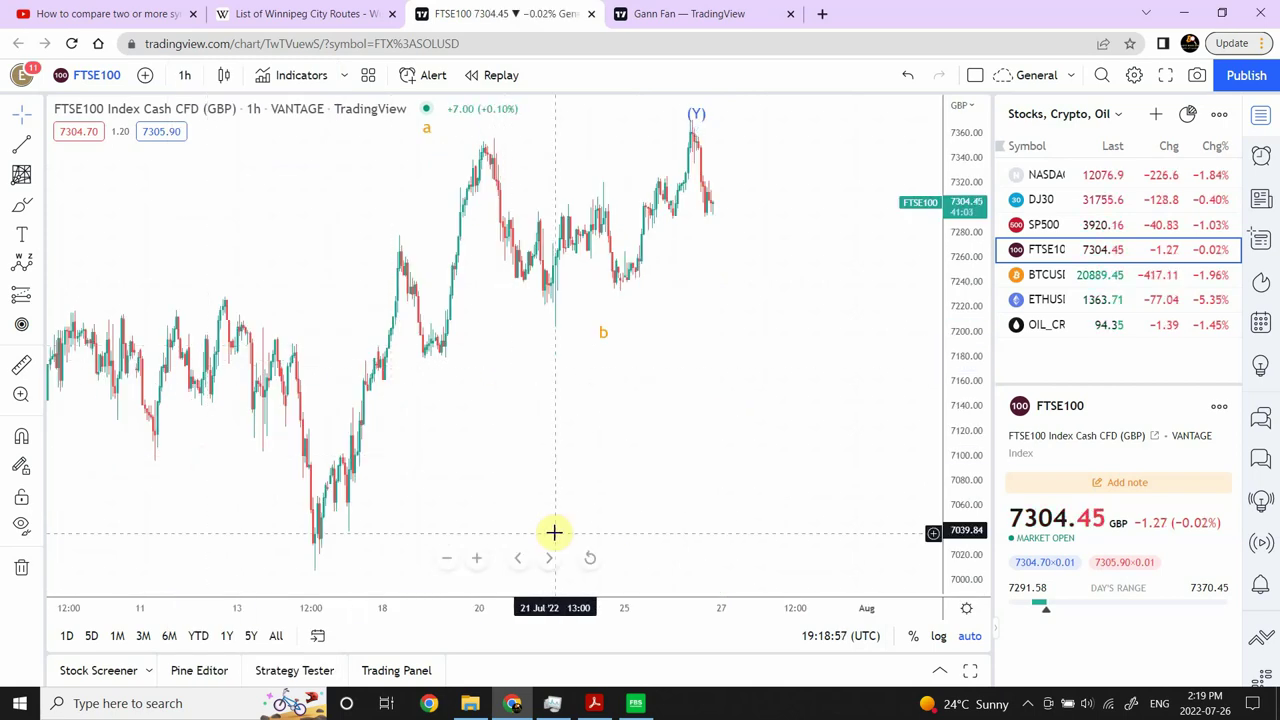
pyautogui.click(448, 557)
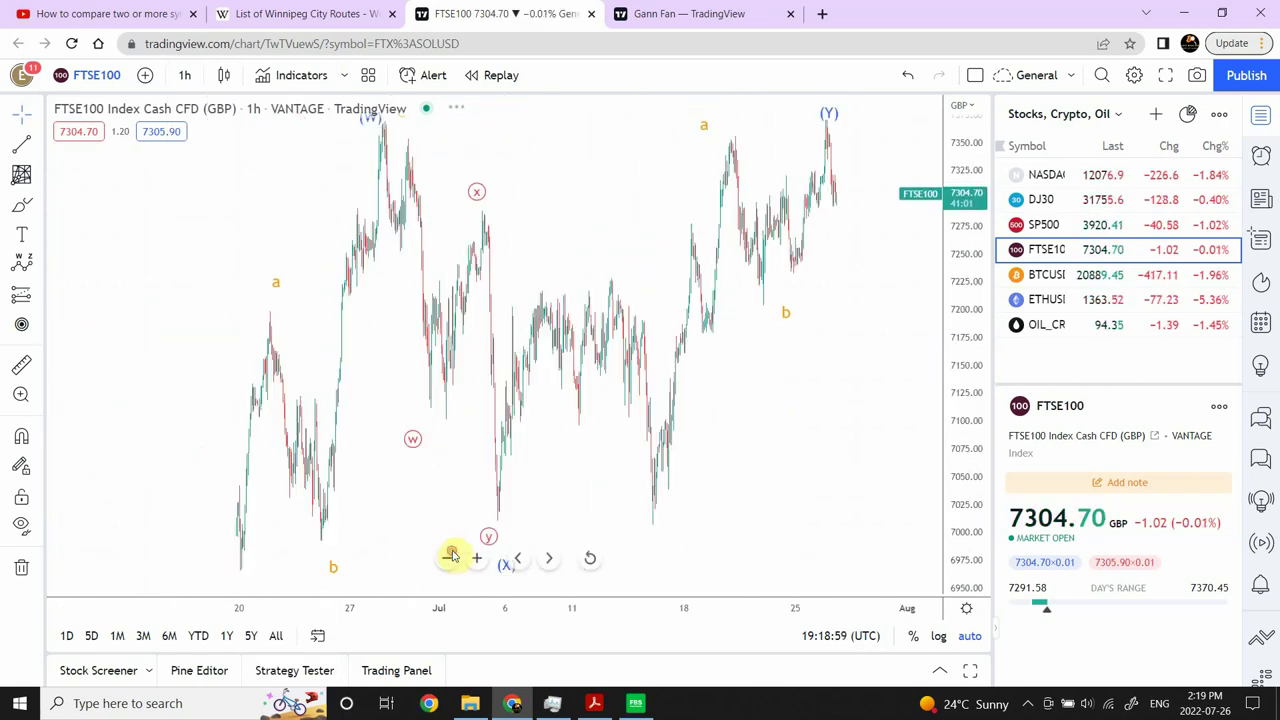
pyautogui.click(450, 556)
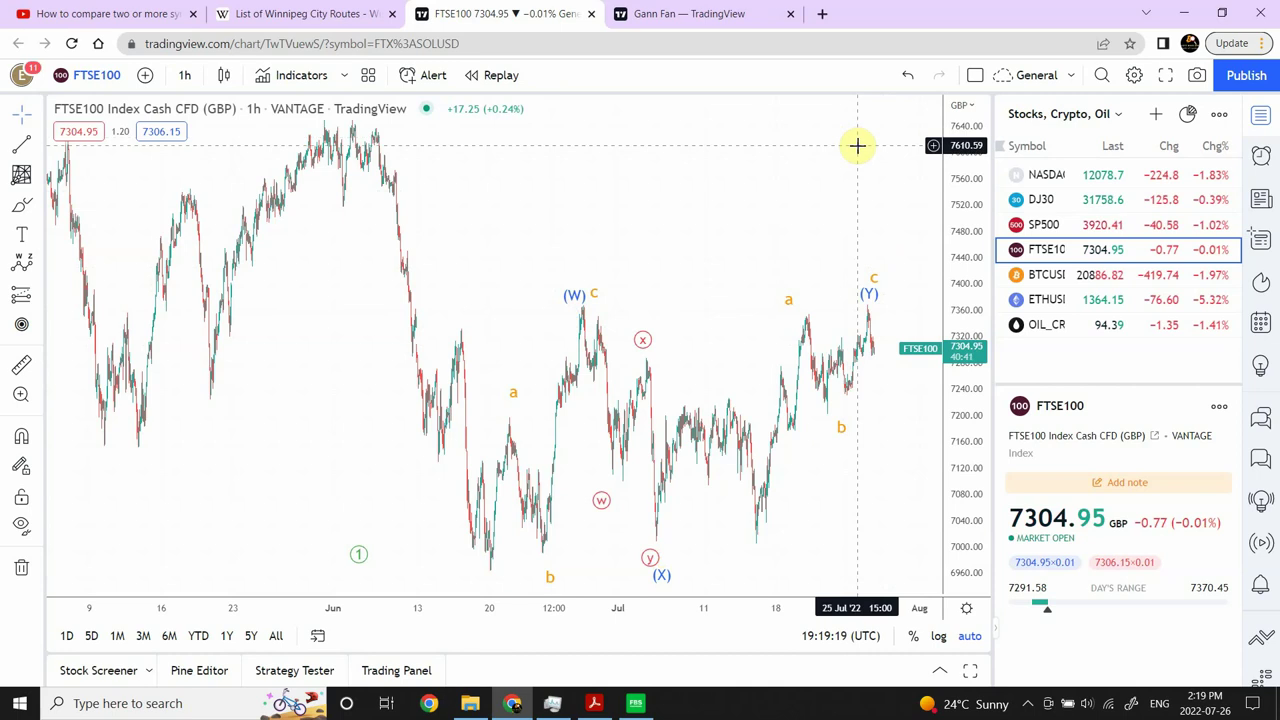
pyautogui.moveTo(861, 148); pyautogui.dragTo(689, 163)
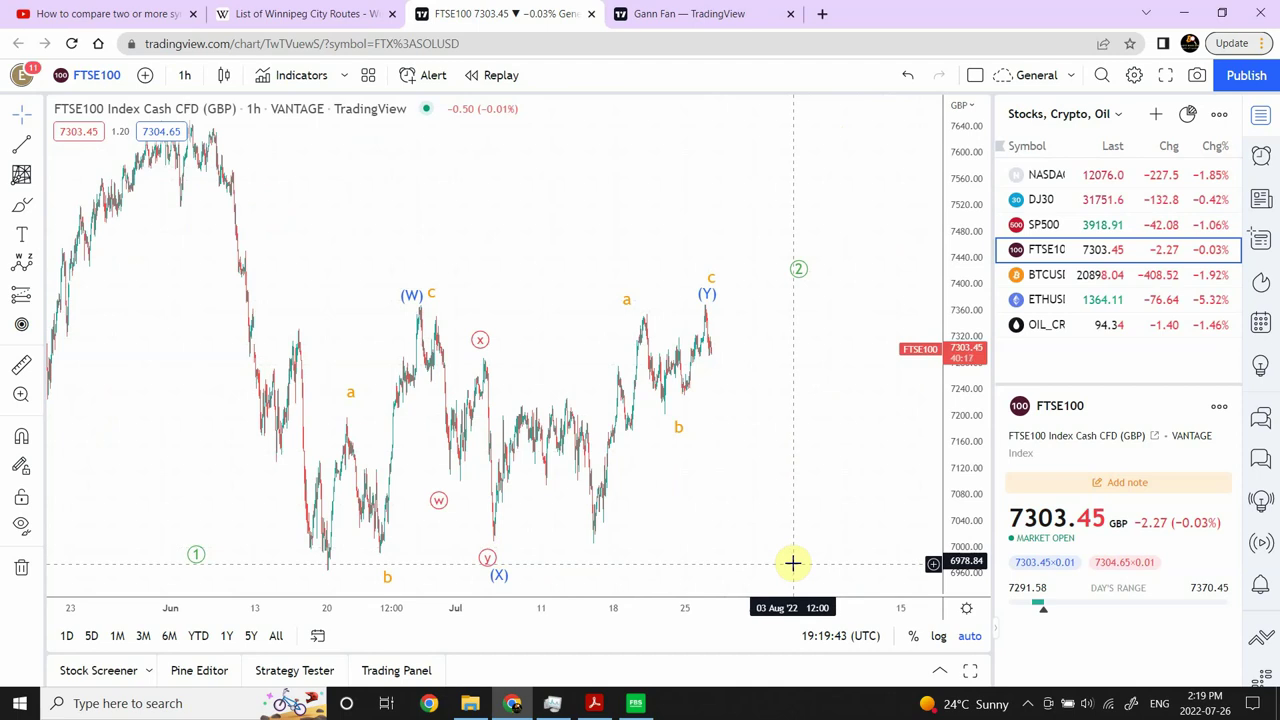
# Step: Load the OIL_CRUDE chart and compress its price scale to fit wave II and the descending channel
pyautogui.click(1048, 328)
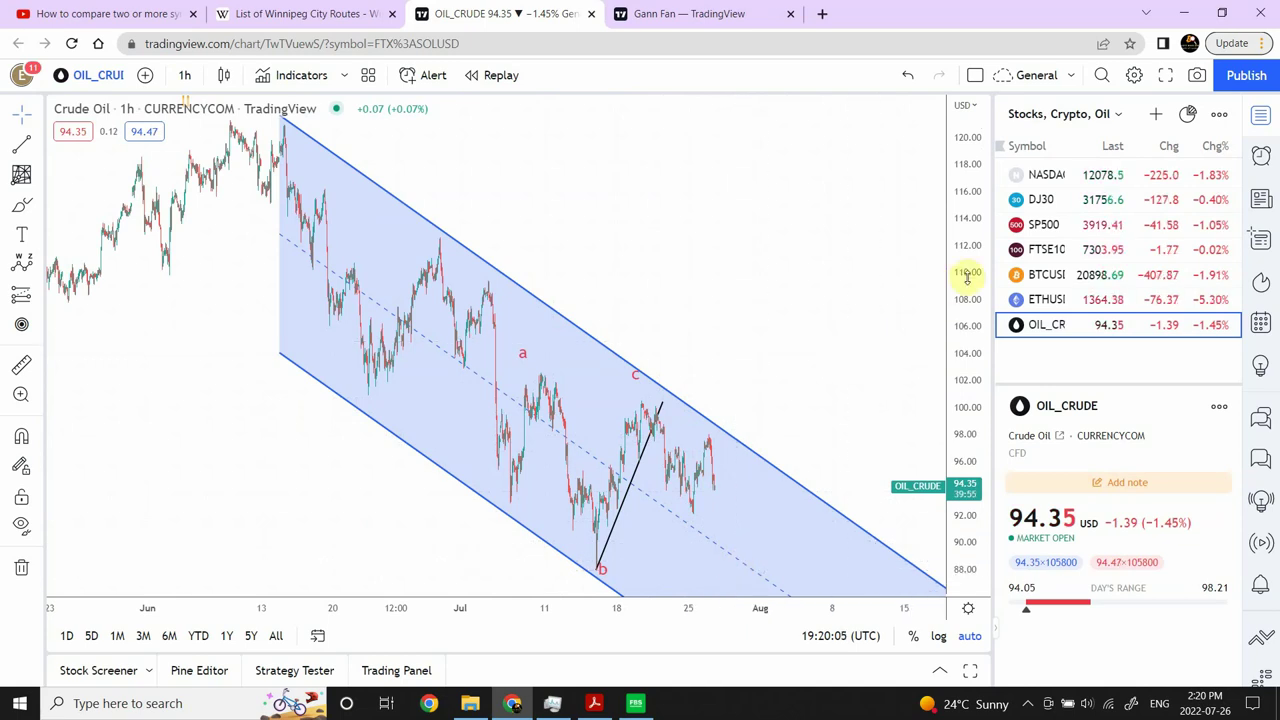
pyautogui.moveTo(967, 278); pyautogui.dragTo(950, 430)
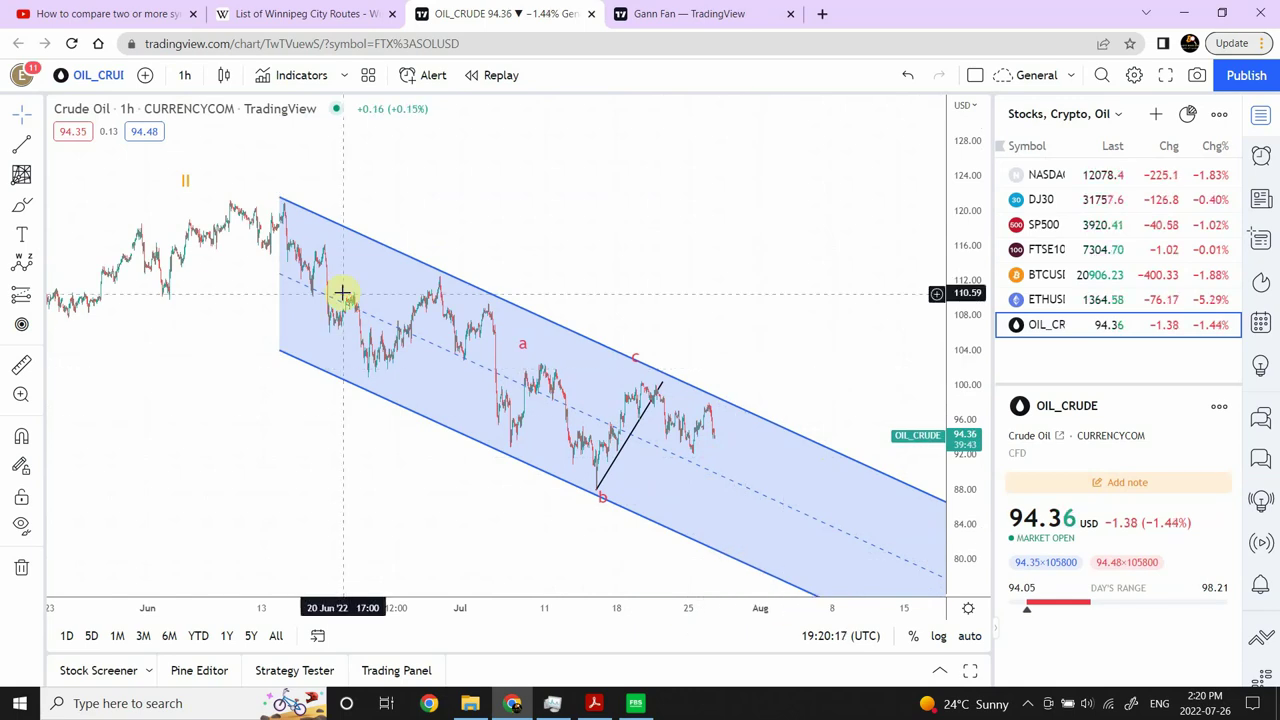
# Step: Set the OIL_CRUDE chart's interval to 1 day and examine the descending channel between waves II and IV
pyautogui.click(189, 76)
pyautogui.click(195, 596)
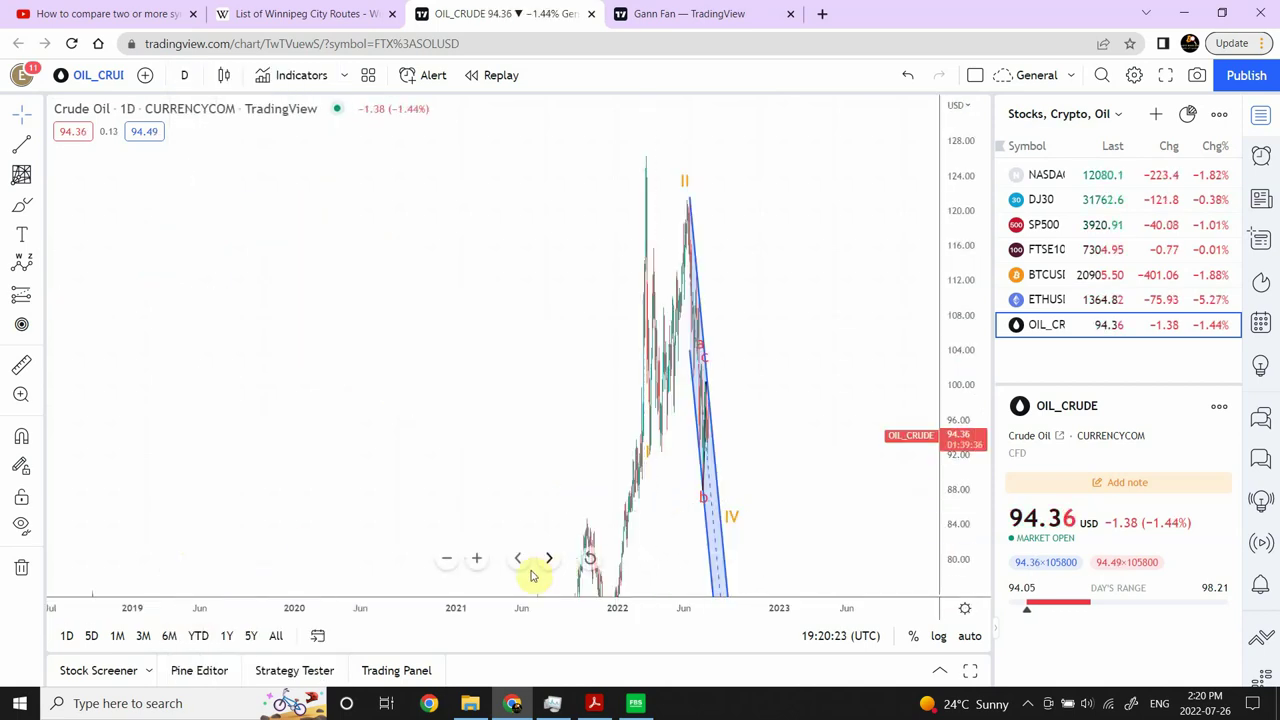
pyautogui.click(477, 558)
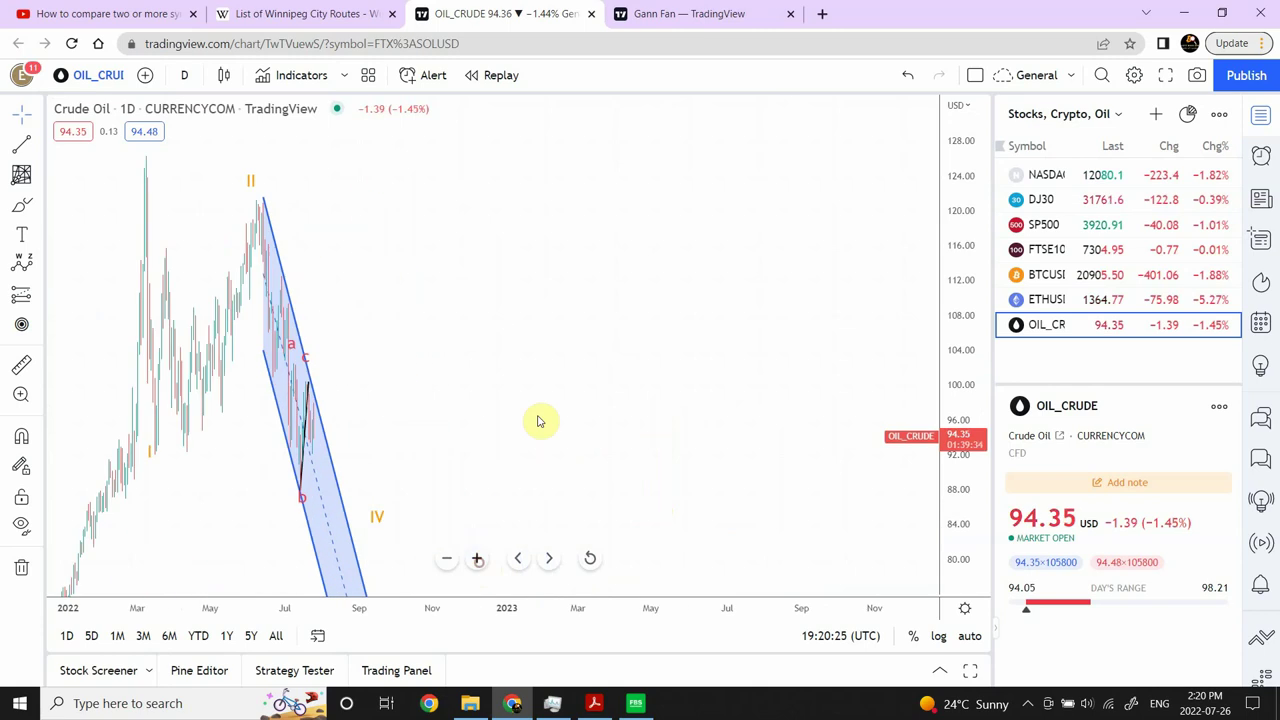
pyautogui.moveTo(531, 383); pyautogui.dragTo(970, 246)
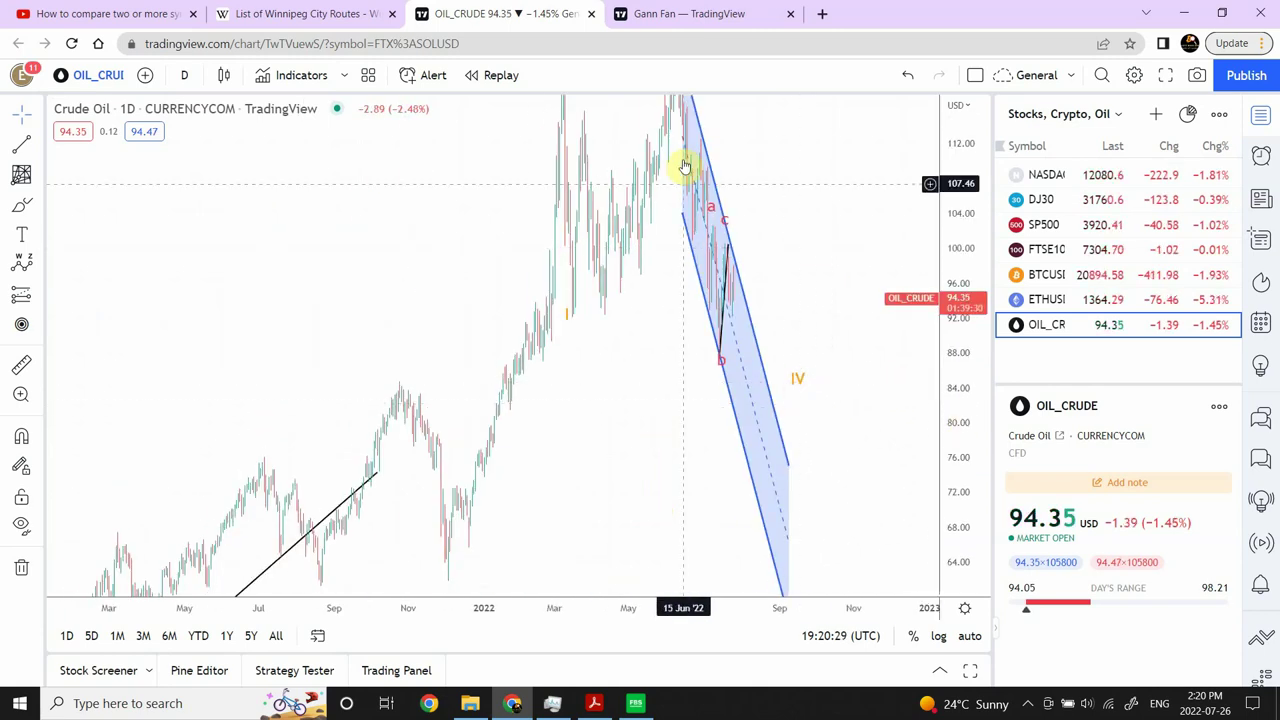
# Step: Examine the a-b-c waves inside the OIL_CRUDE daily chart's descending channel and its start at wave II up close
pyautogui.moveTo(457, 580)
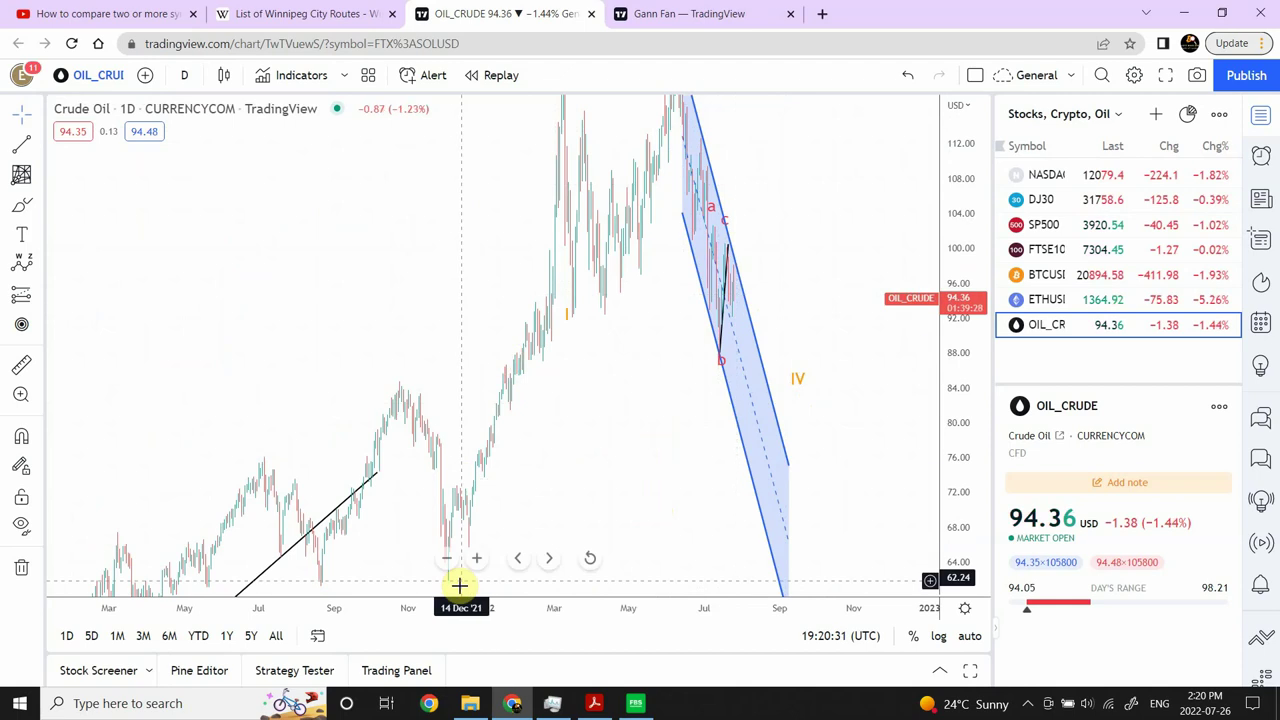
pyautogui.click(480, 562)
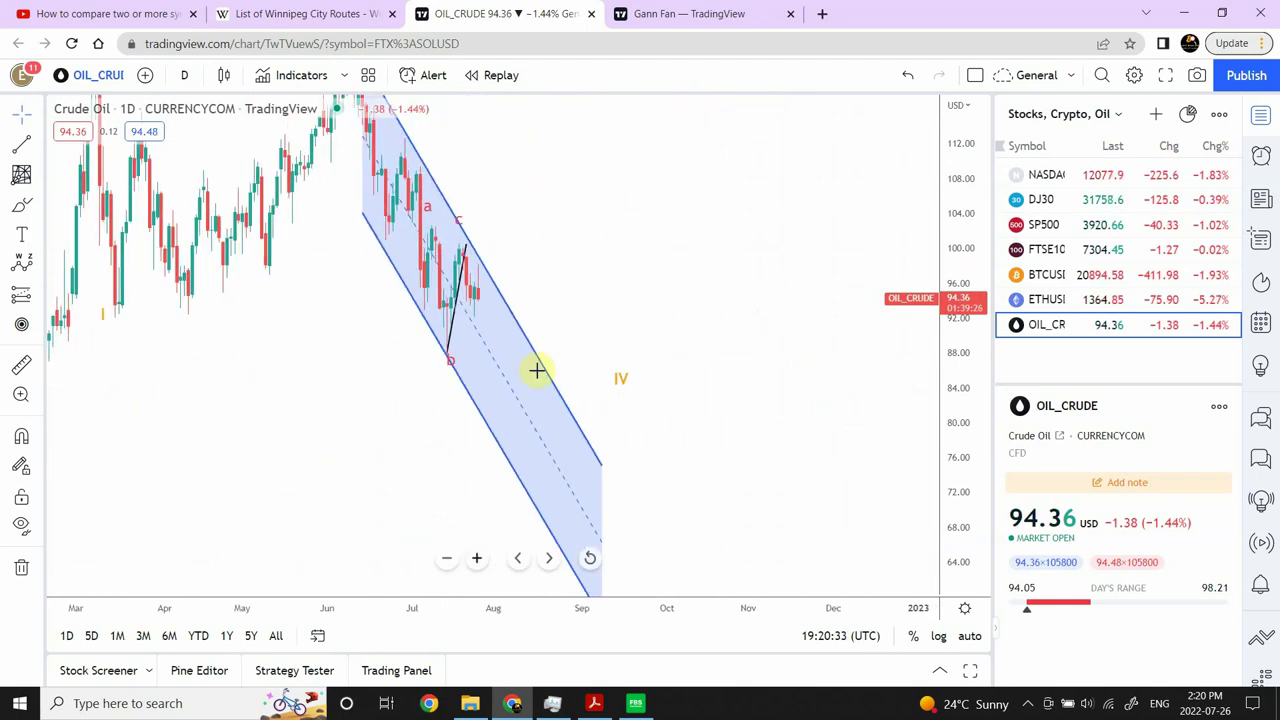
pyautogui.moveTo(633, 302); pyautogui.dragTo(746, 337)
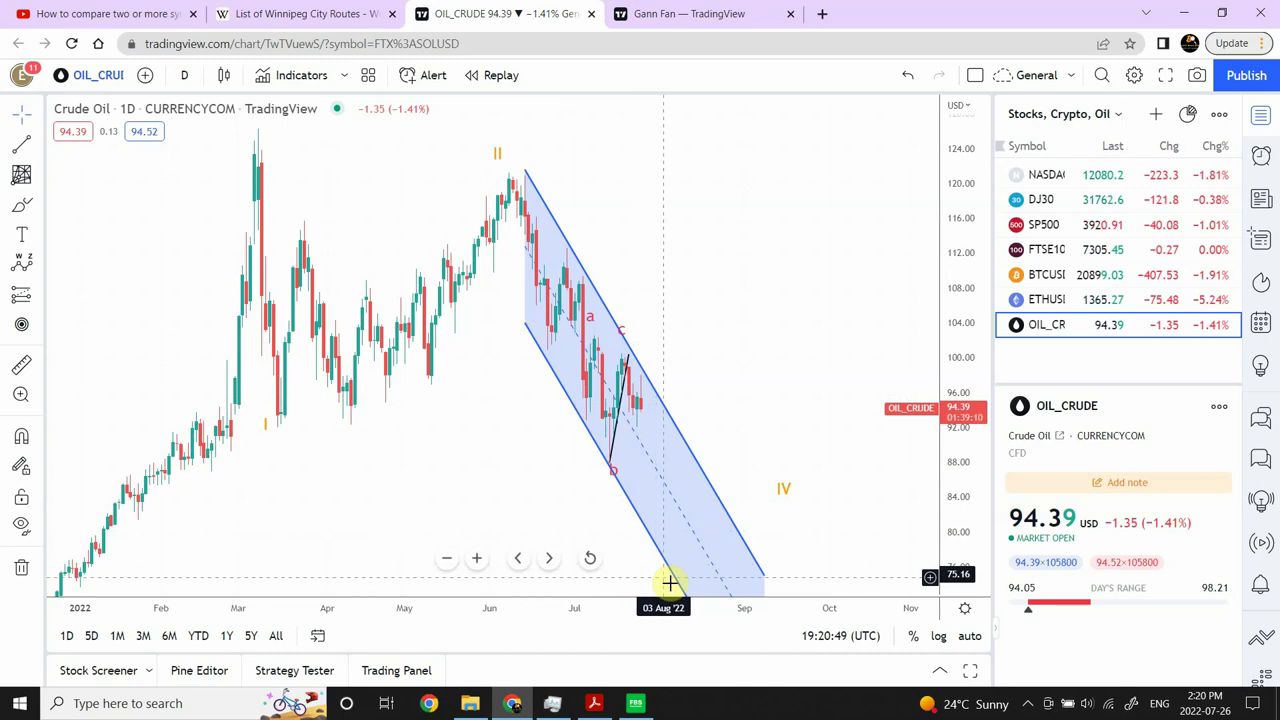
# Step: Load the BTCUSD chart and auto-fit its price scale to show the wave labels from IV through V to C
pyautogui.click(1117, 280)
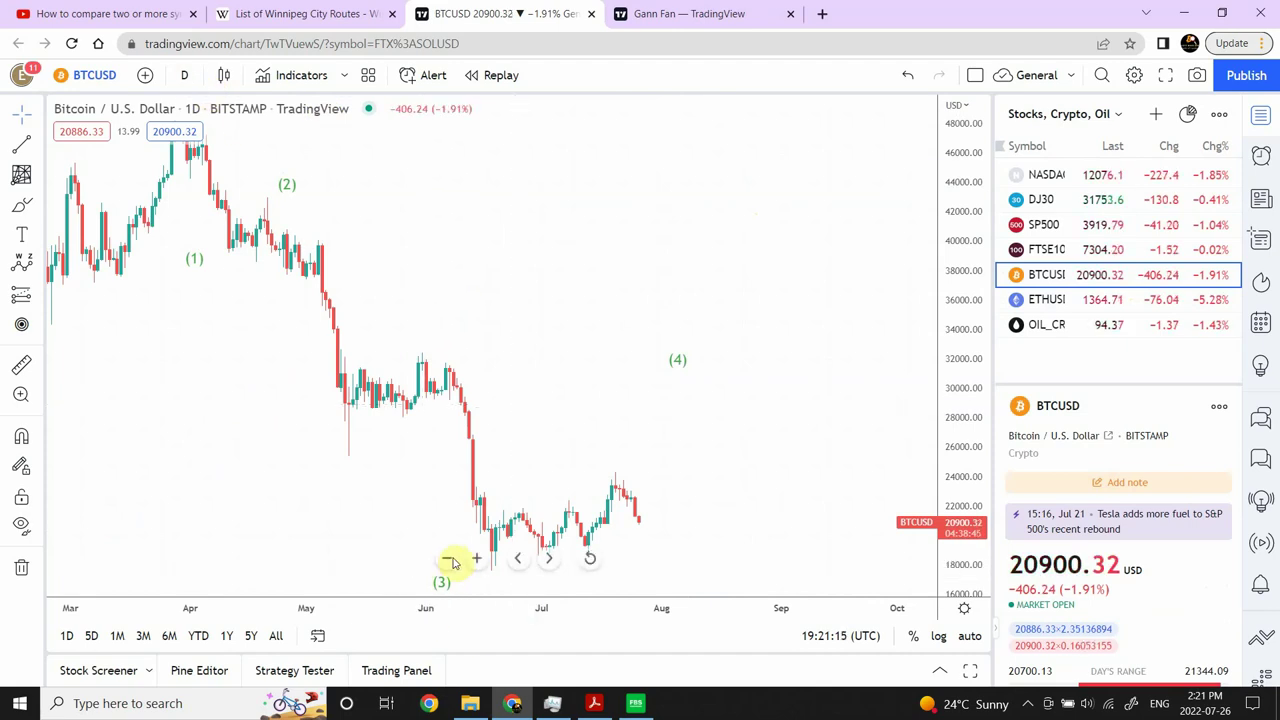
pyautogui.click(450, 560)
pyautogui.click(451, 560)
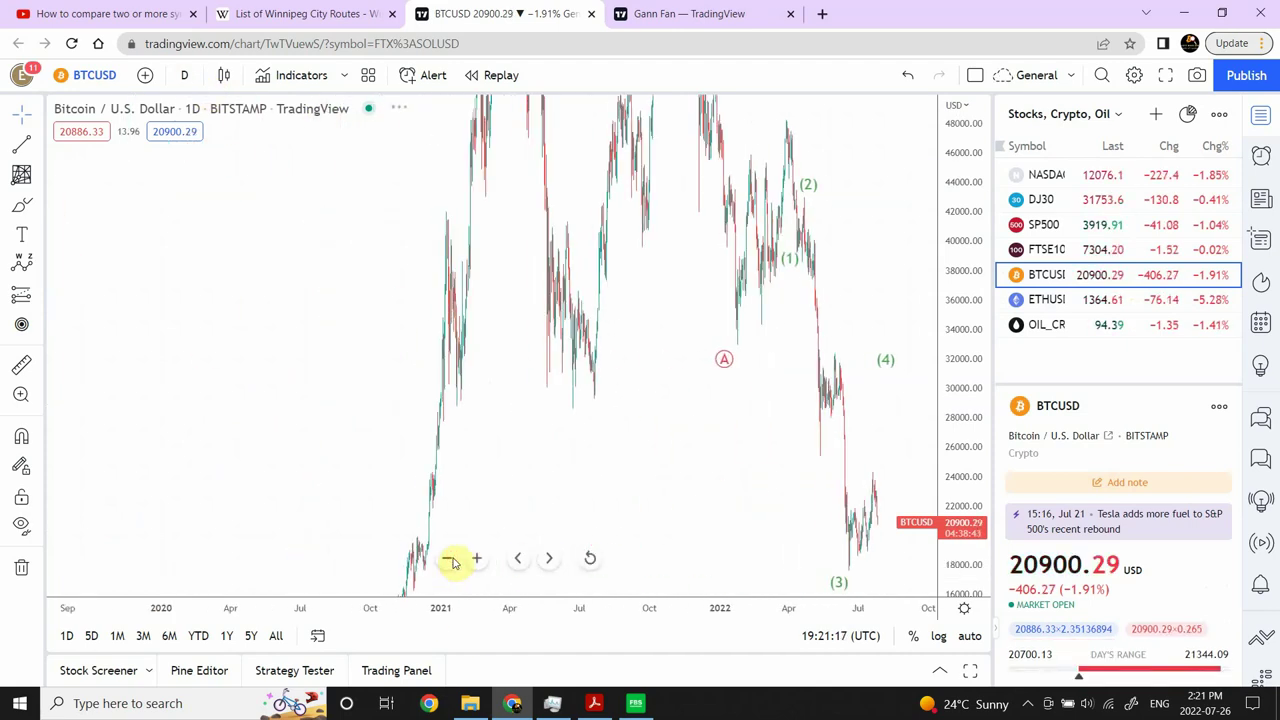
pyautogui.click(451, 560)
pyautogui.click(451, 560)
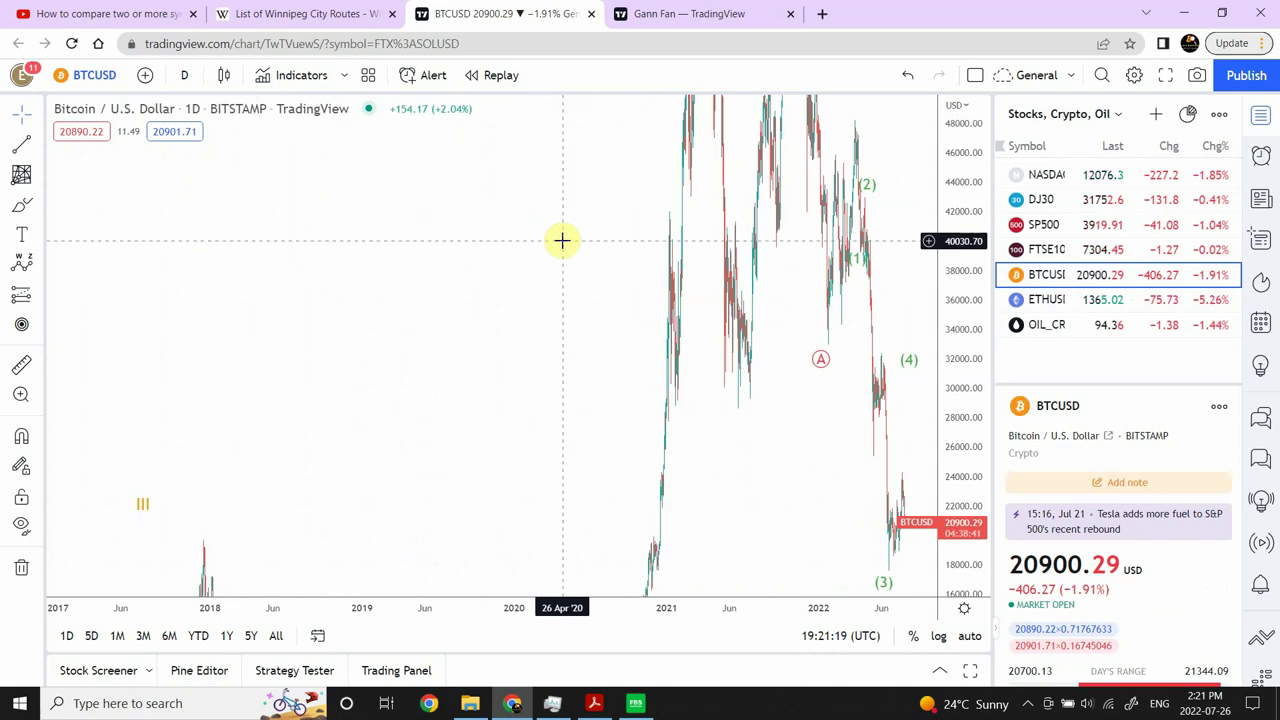
pyautogui.moveTo(563, 240); pyautogui.dragTo(337, 417)
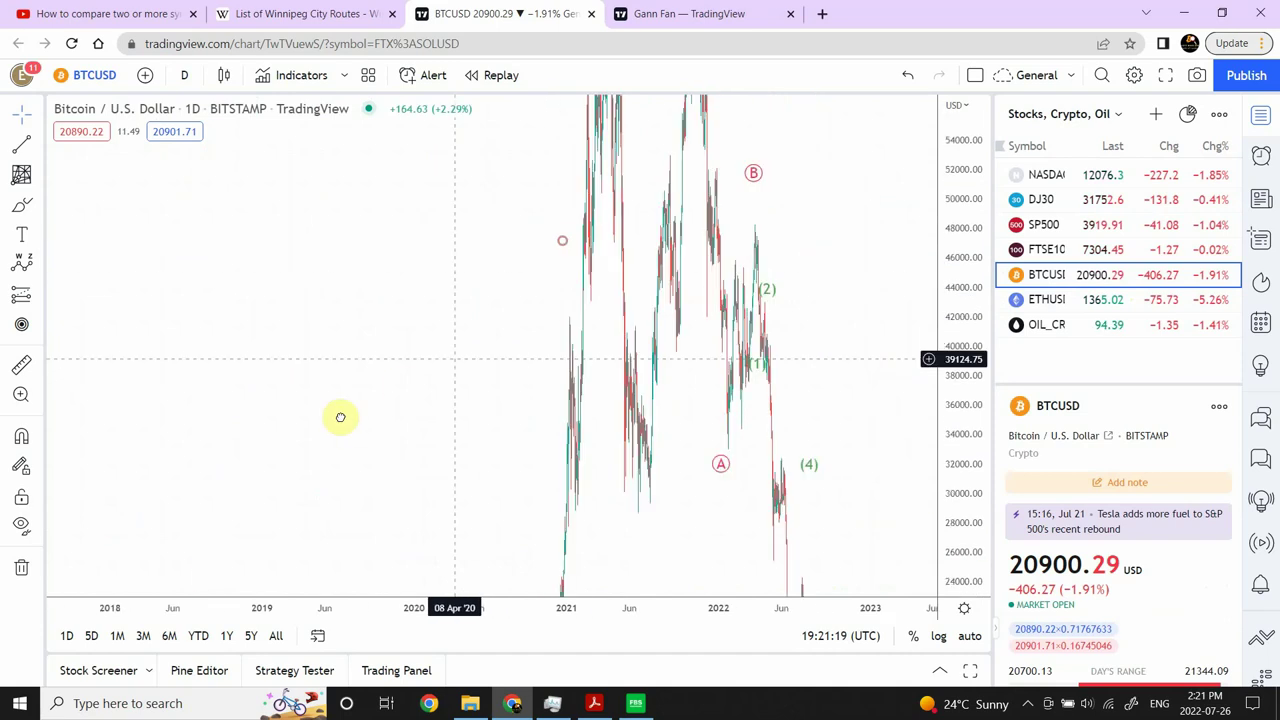
pyautogui.click(977, 642)
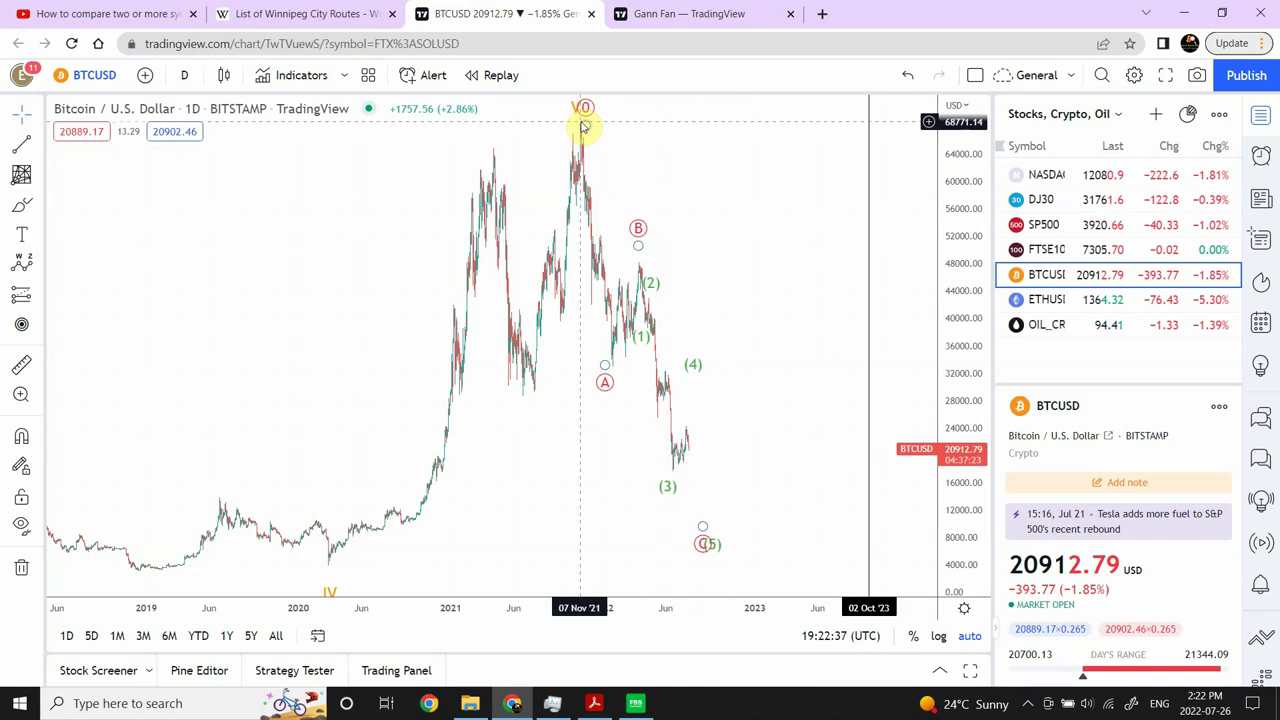
# Step: Examine the BTCUSD A-B-C correction after wave V and the (1) to (5) subwaves between B and C
pyautogui.moveTo(583, 125); pyautogui.dragTo(641, 260)
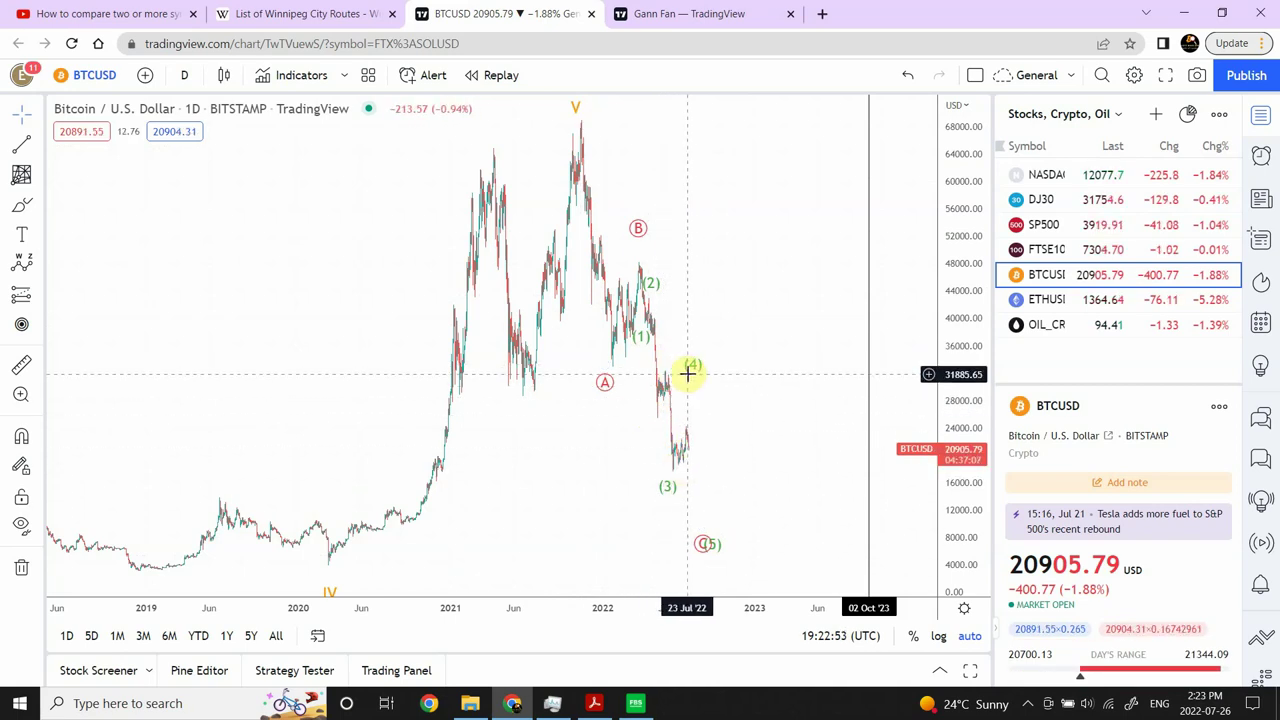
pyautogui.click(670, 487)
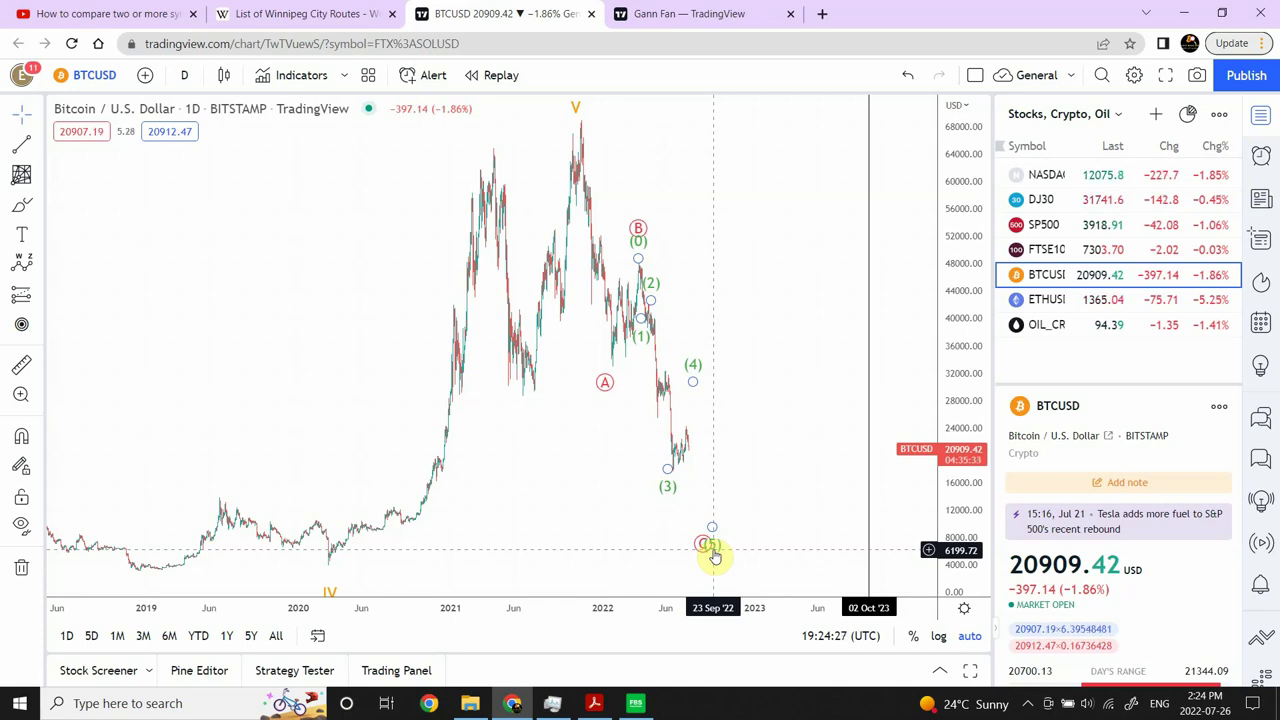
pyautogui.click(305, 266)
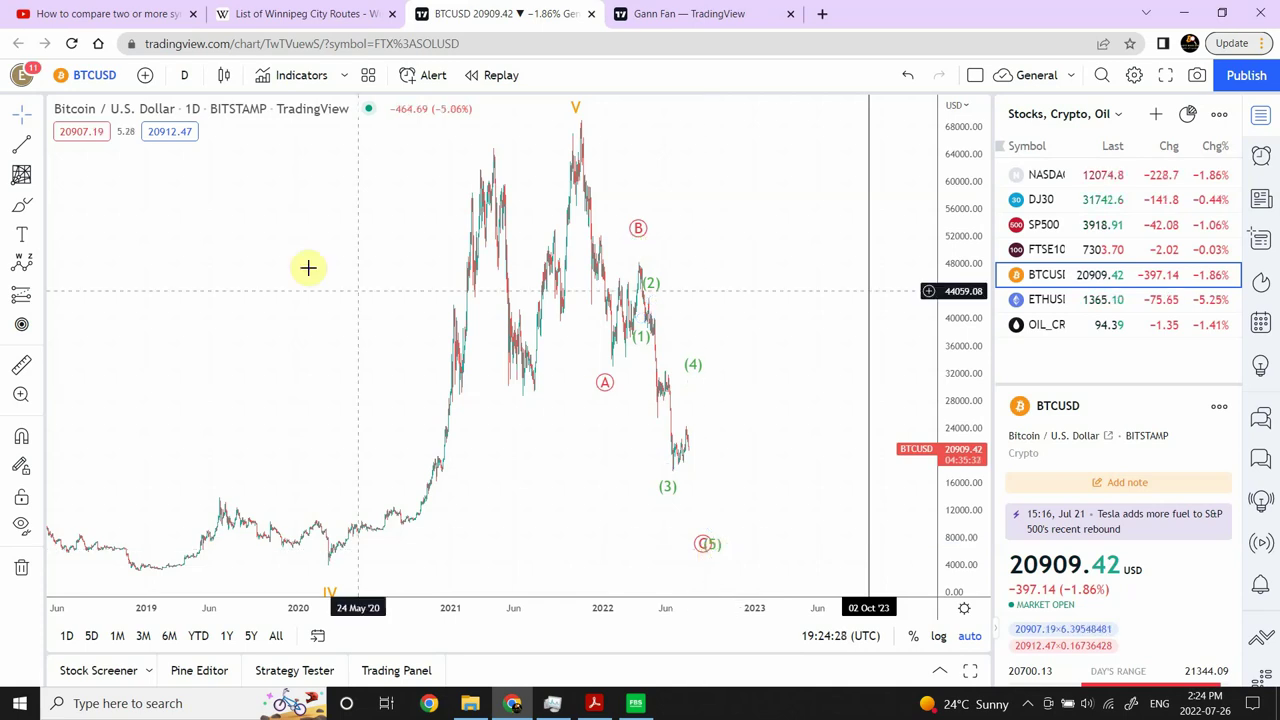
# Step: Set the BTCUSD chart's interval to 1 hour and inspect the (W)-(X)-(Y)-(X)-(Z) correction between waves (3) and (4)
pyautogui.click(184, 75)
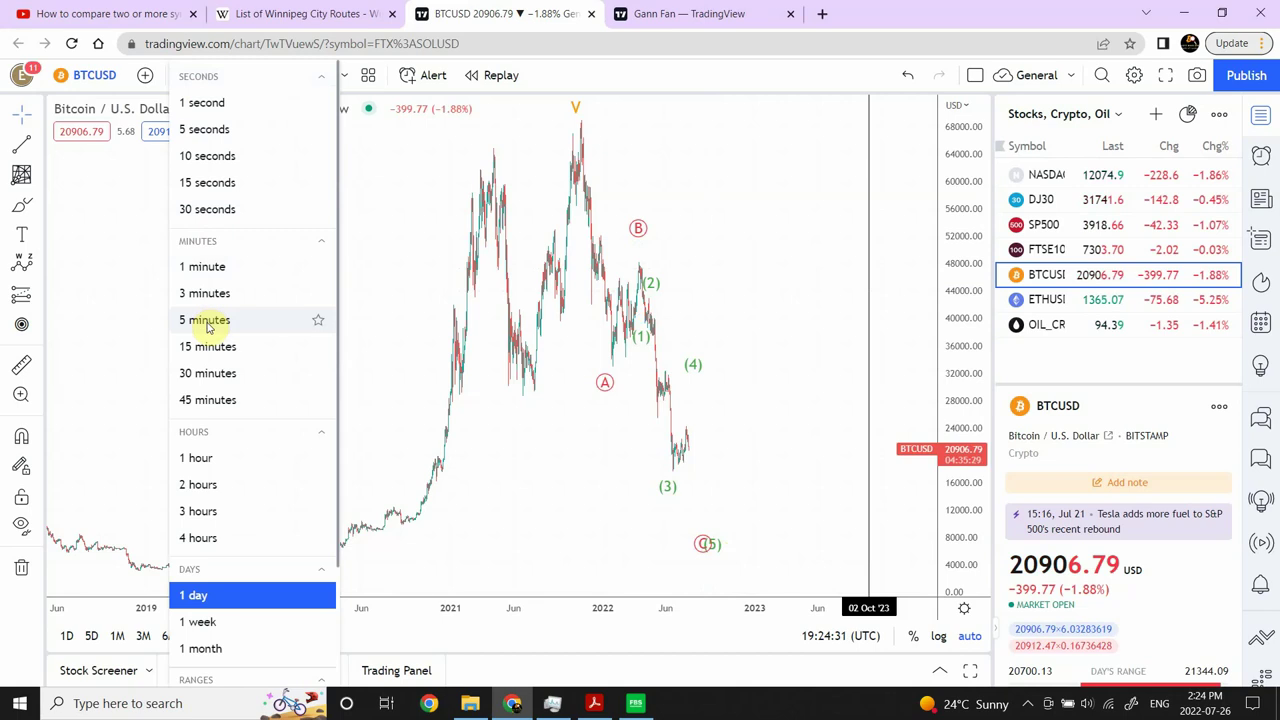
pyautogui.click(210, 460)
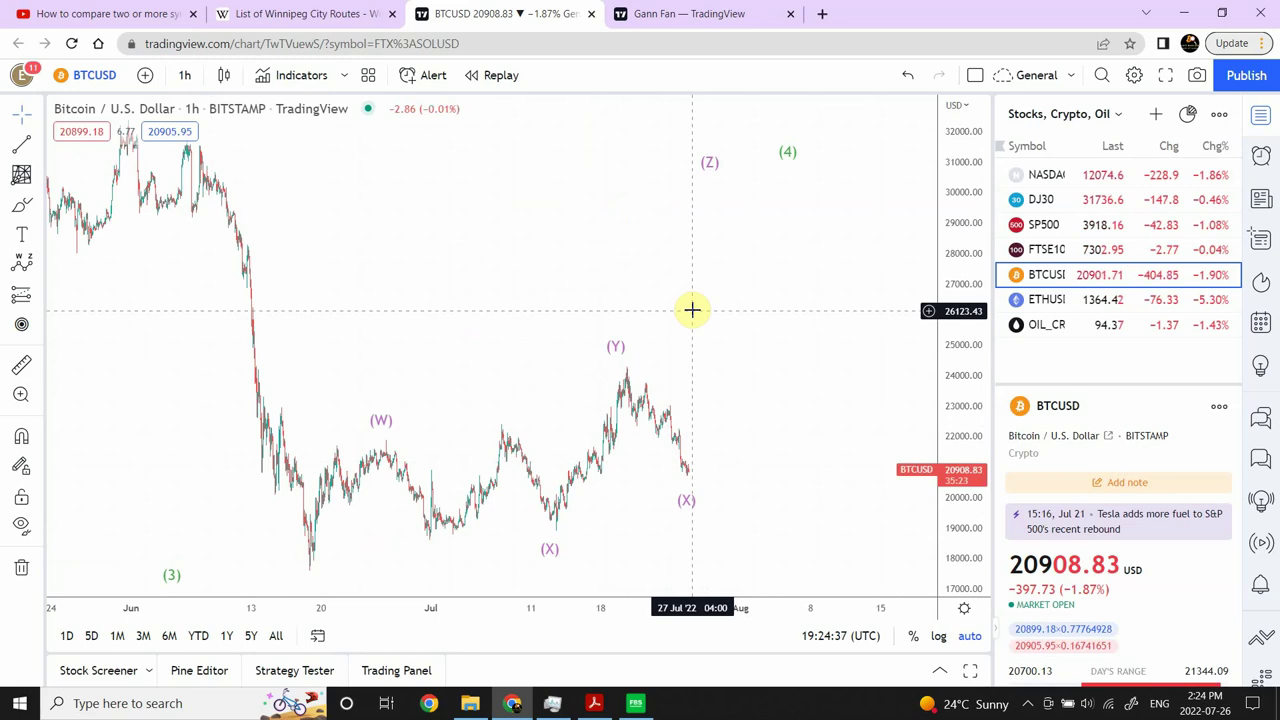
pyautogui.moveTo(692, 308); pyautogui.dragTo(639, 306)
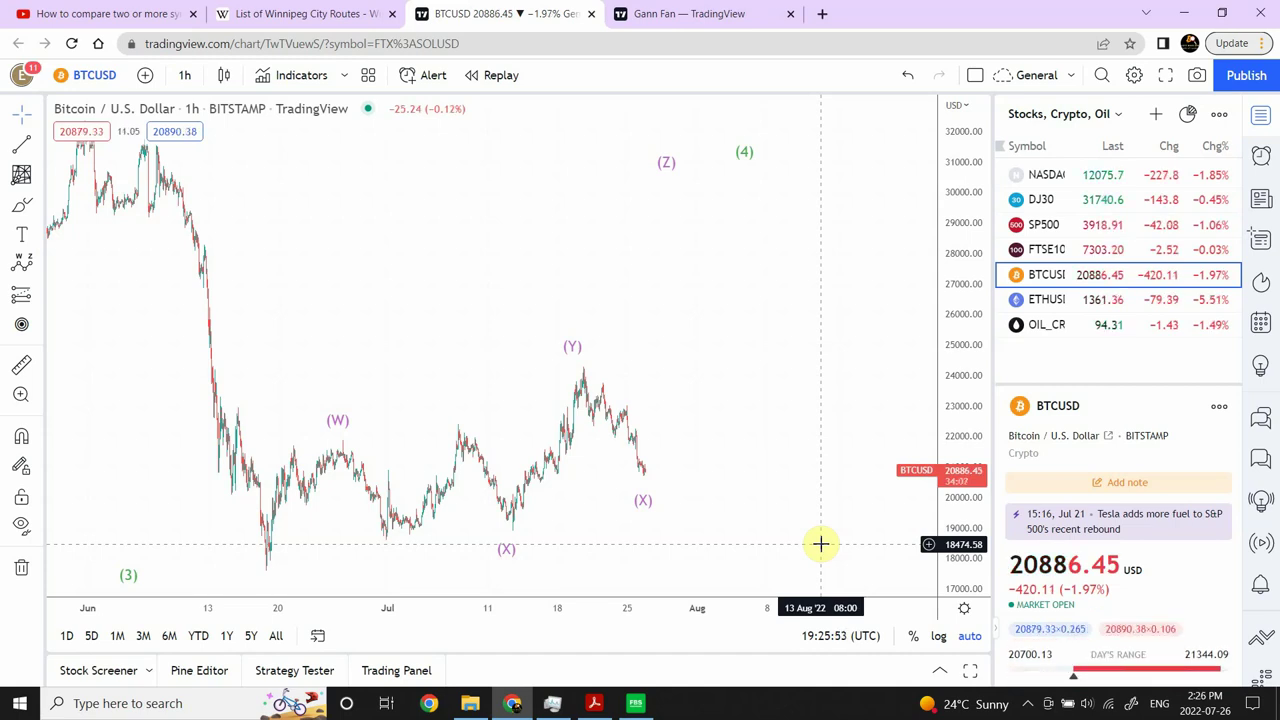
pyautogui.moveTo(391, 571)
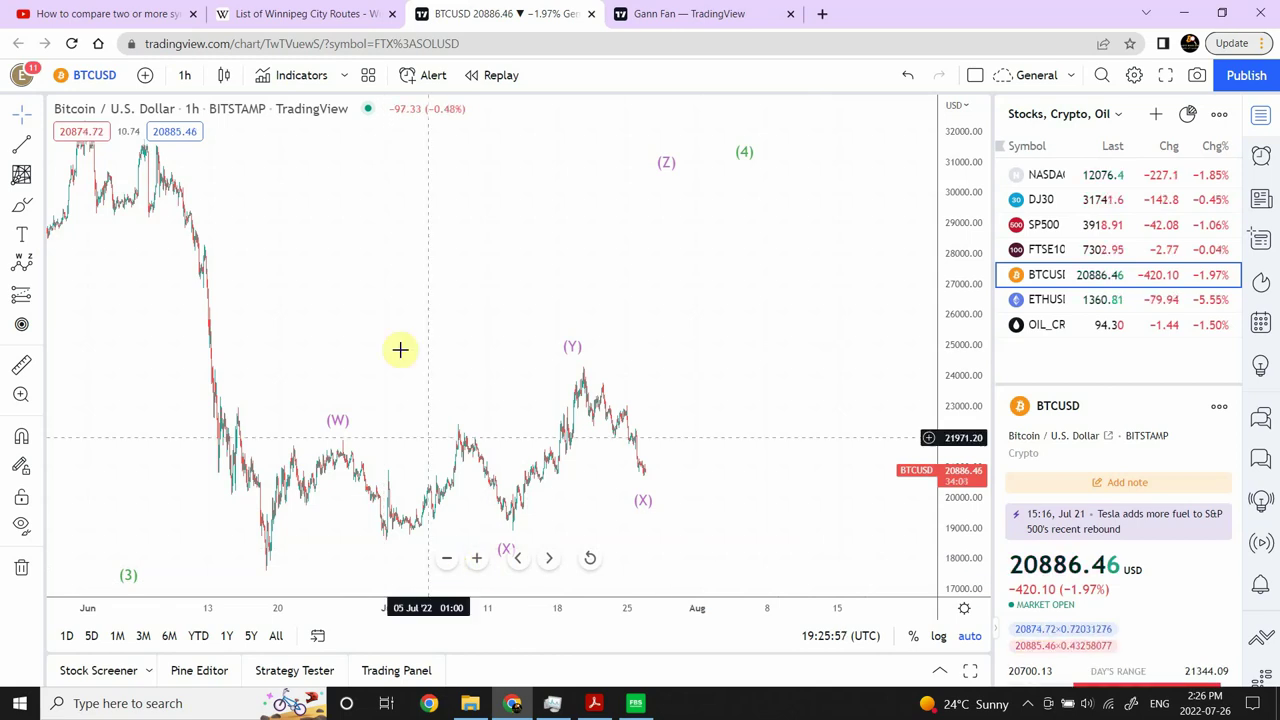
pyautogui.moveTo(386, 323); pyautogui.dragTo(518, 305)
pyautogui.moveTo(477, 569)
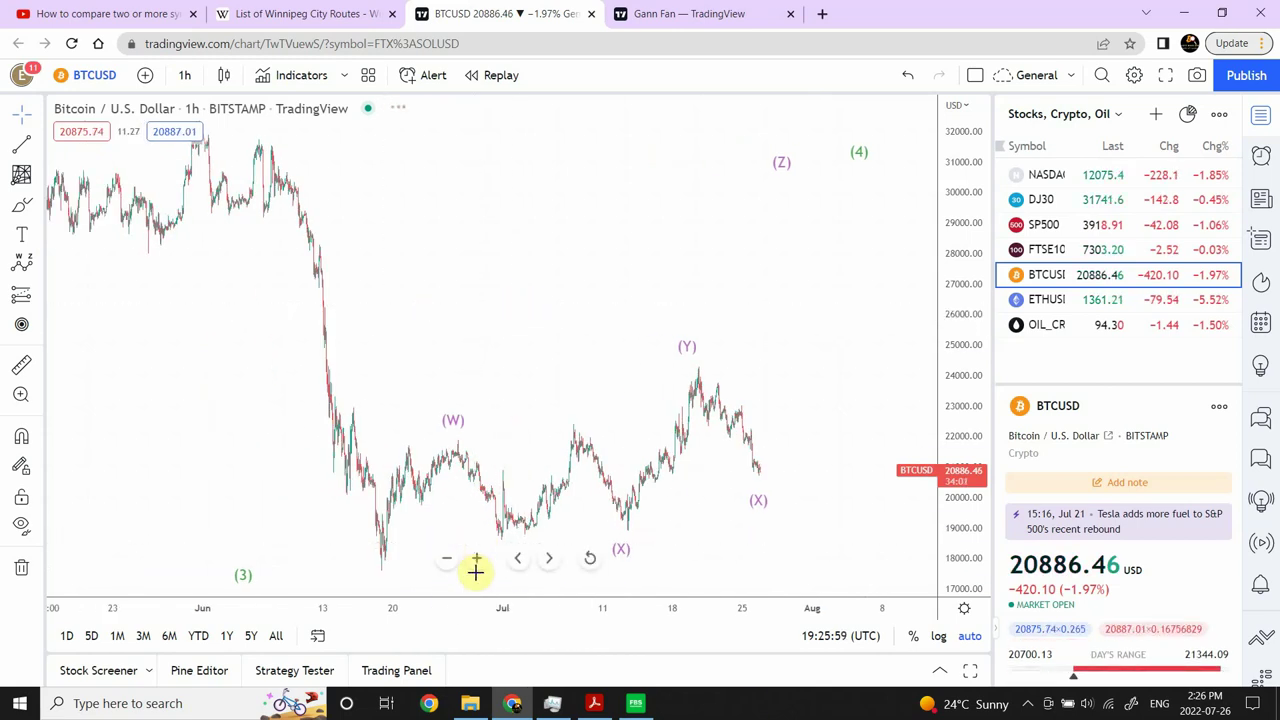